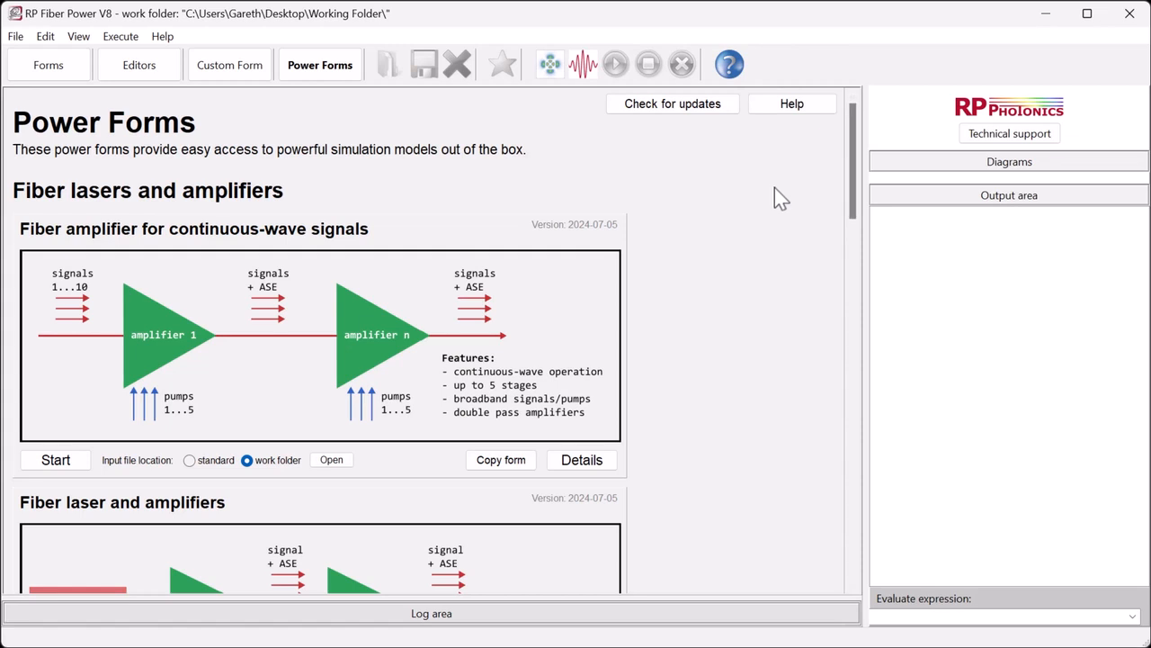
- Open the Fiber amplifier for continuous-wave signals power form
drag(853, 151, 853, 497)
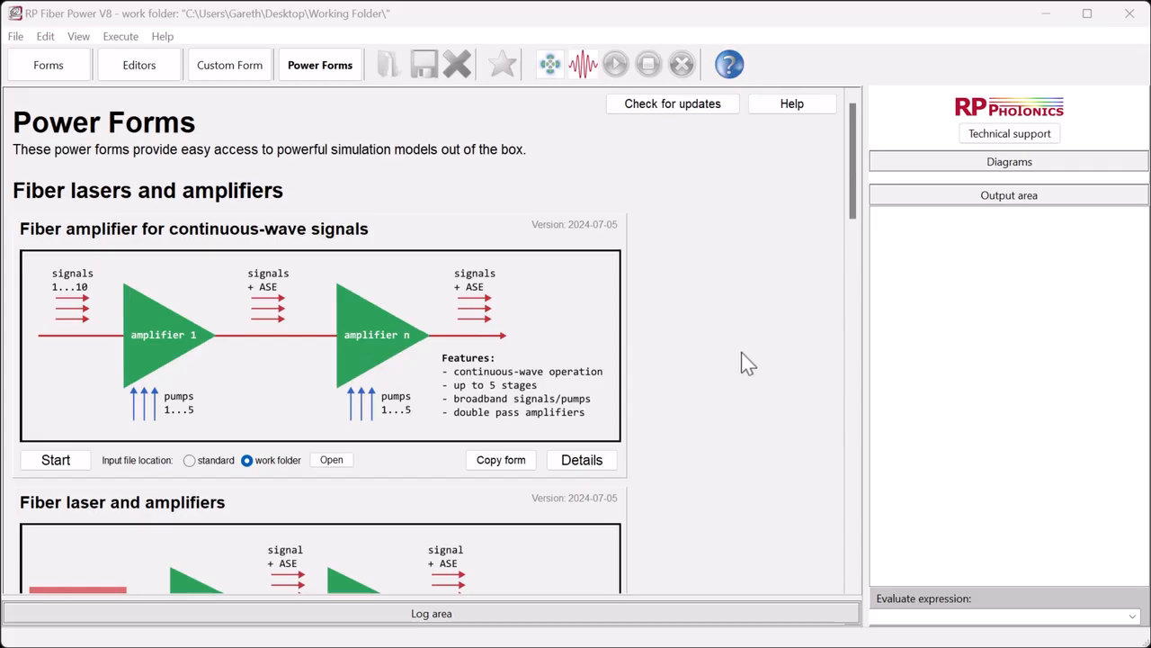
click(289, 337)
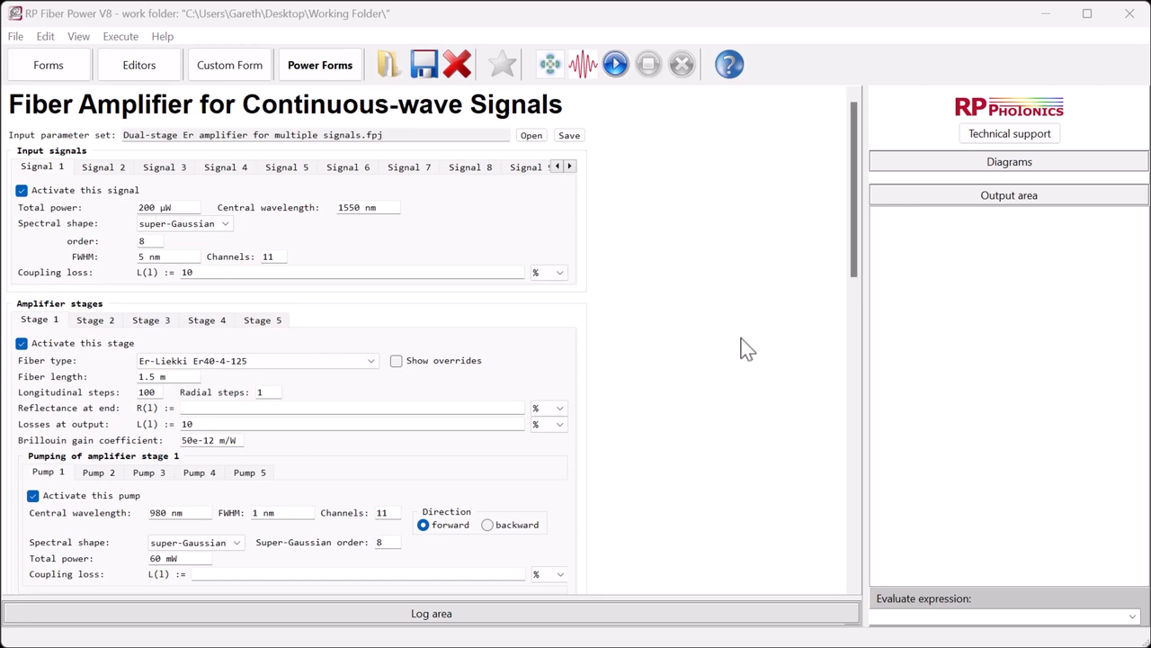
- Activate input signals 2 and 3 in the input signals section
click(118, 170)
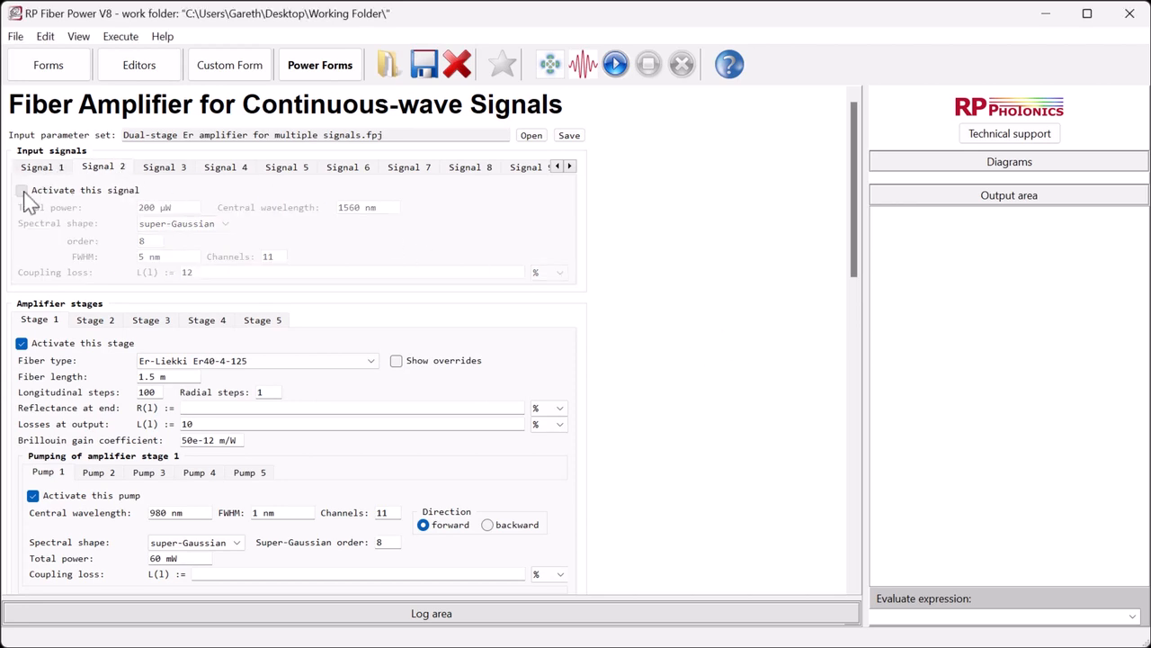
click(21, 191)
click(173, 170)
click(22, 191)
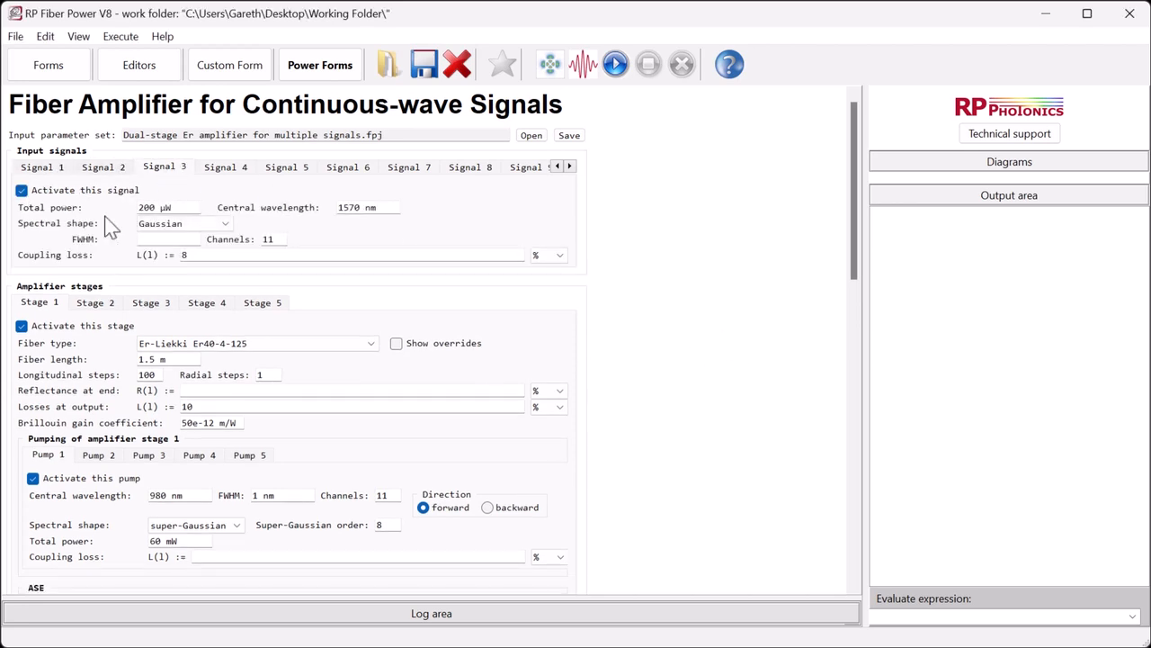
- Set signal 3's spectral shape to Gaussian with an FWHM of 5 nm
click(164, 225)
click(163, 239)
click(161, 239)
text(5 nm)
- Activate amplifier stage 2 with fiber type Er-CorActive SCF-ER30-5-125-25
click(99, 303)
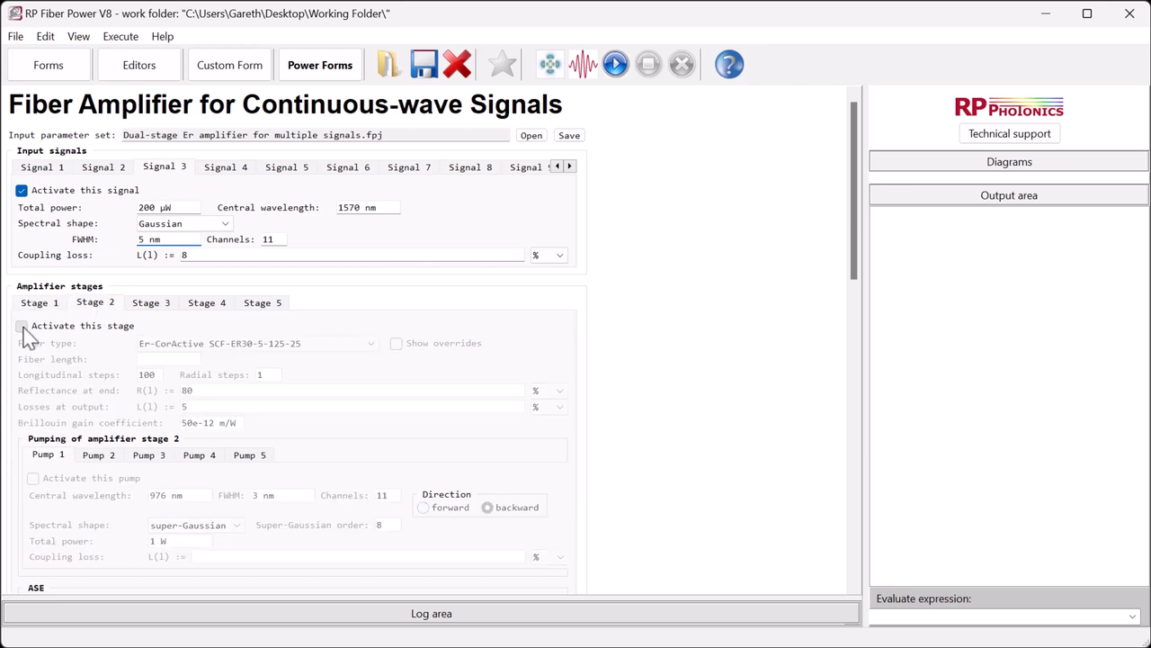
click(21, 325)
click(241, 345)
click(243, 357)
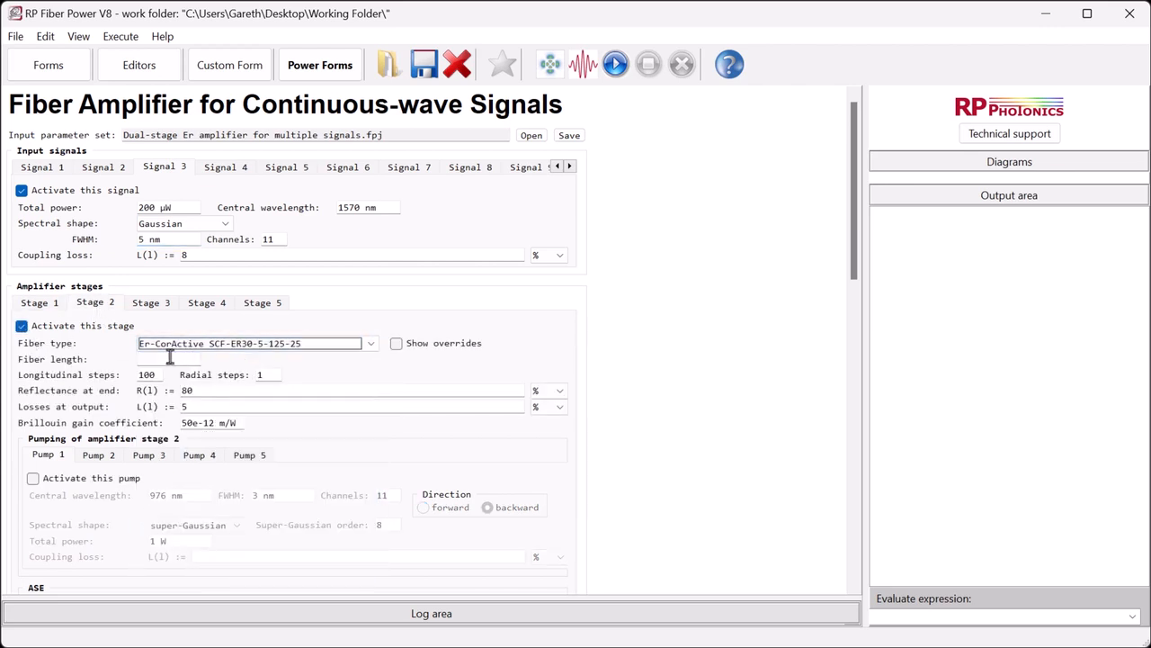
- Set stage 2's fiber length to 1.5 m and activate its first pump
click(170, 358)
text(1.5 m)
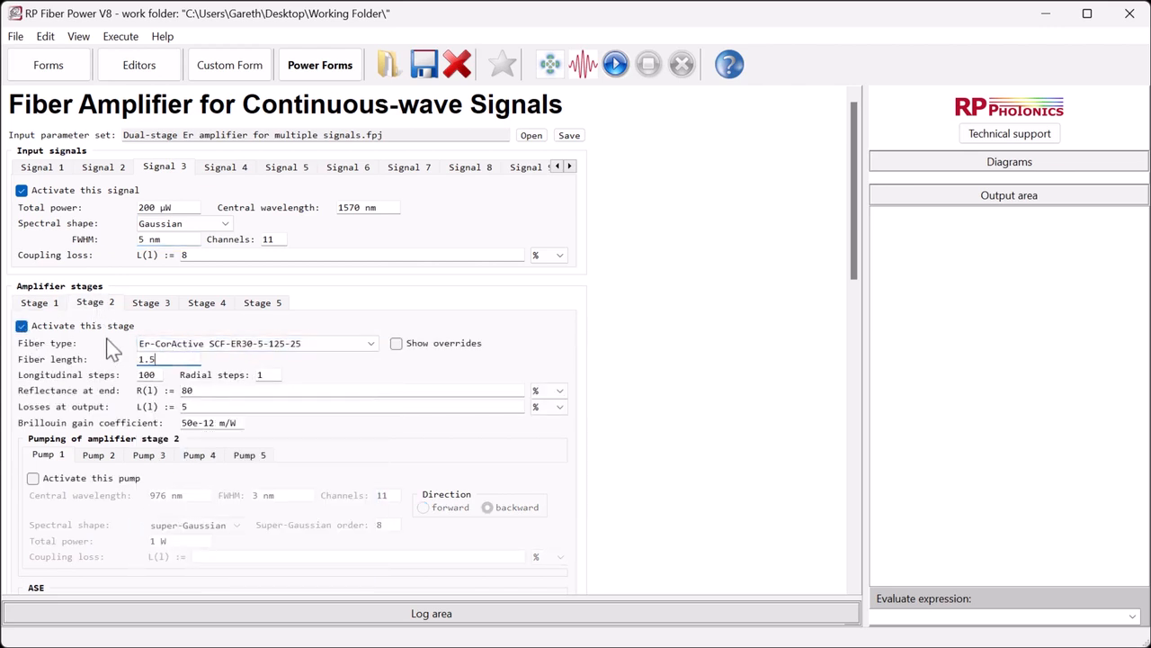
click(33, 477)
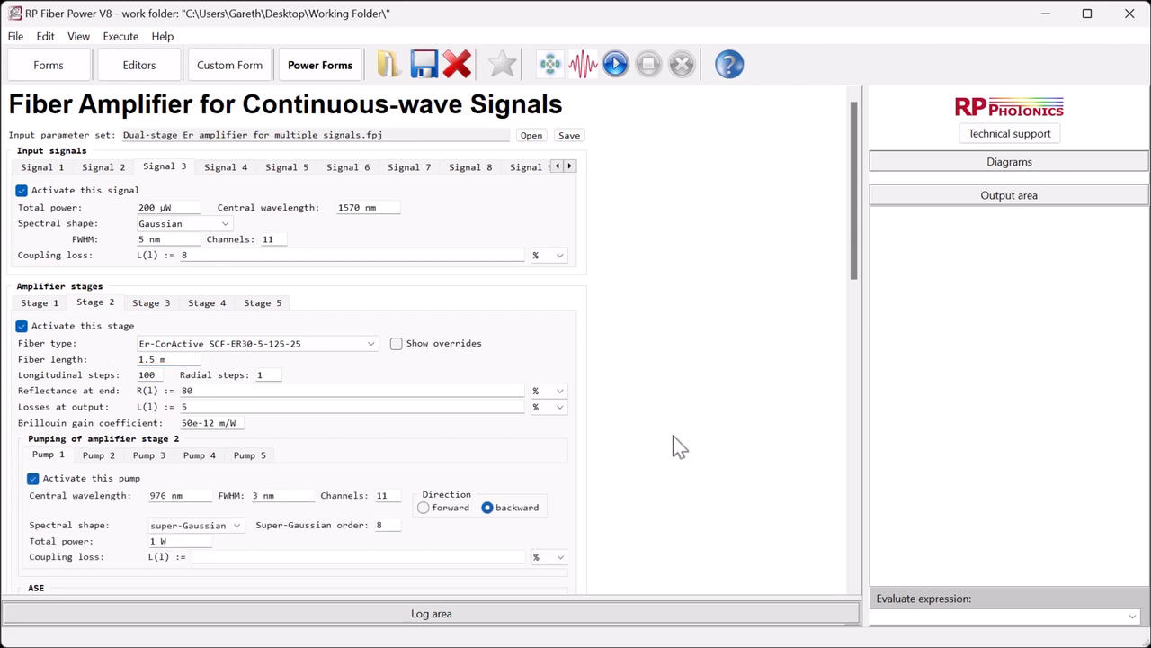
- Select additional diagrams for output, including input signal spectra and spectral evolution of signal
drag(855, 229, 857, 542)
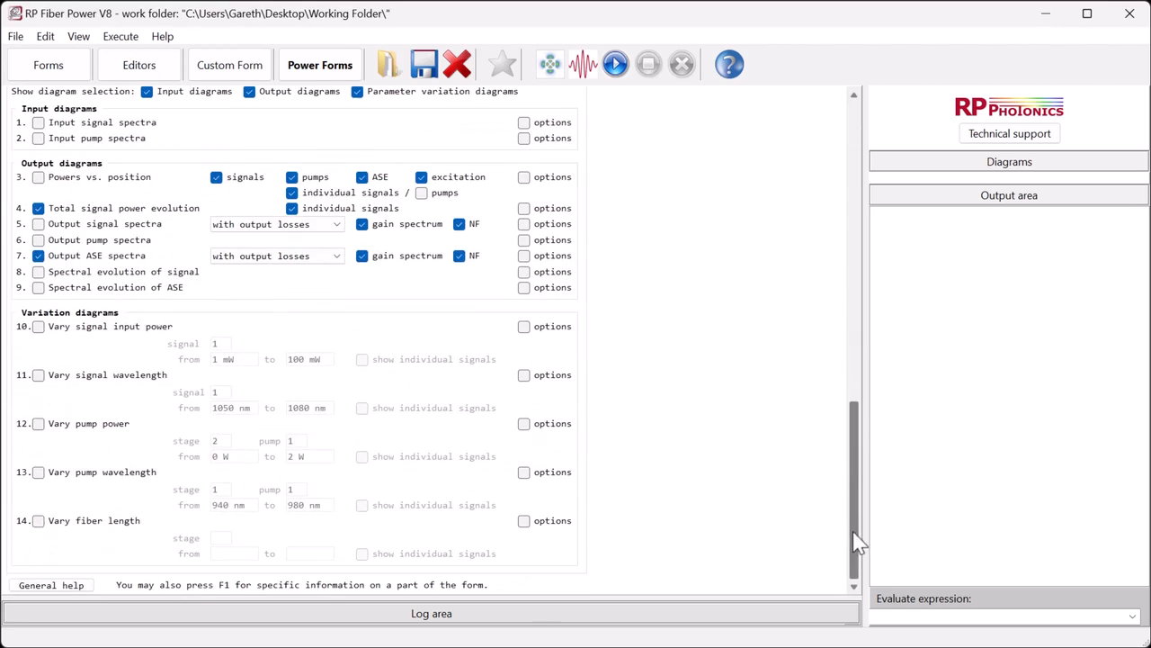
click(38, 122)
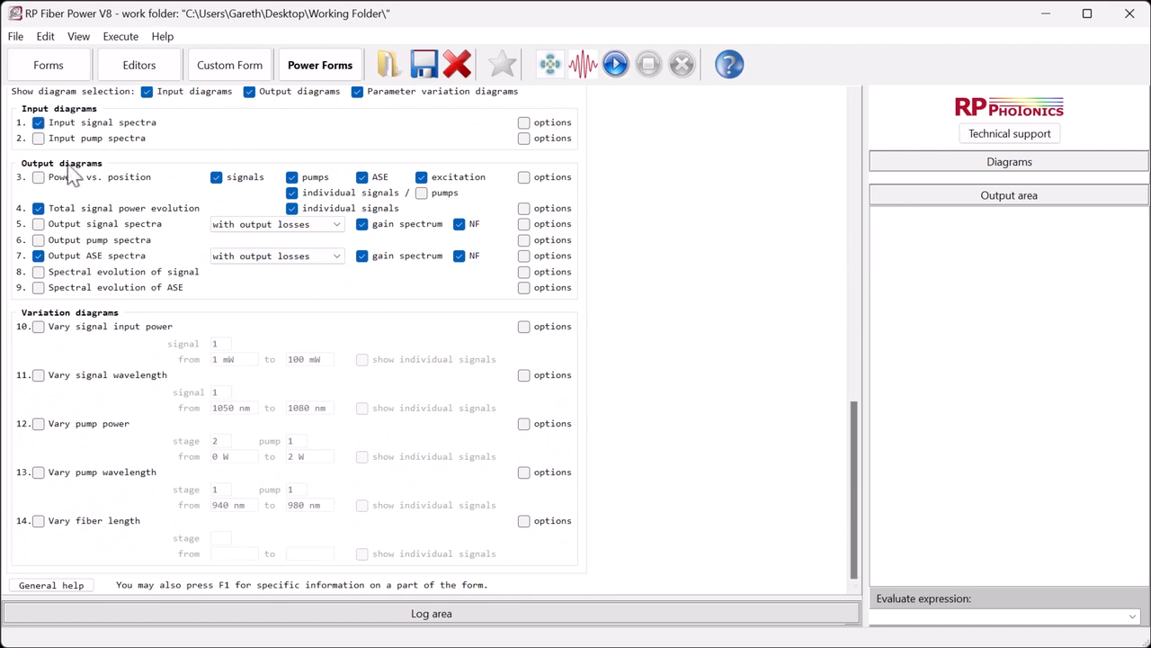
click(38, 272)
click(38, 423)
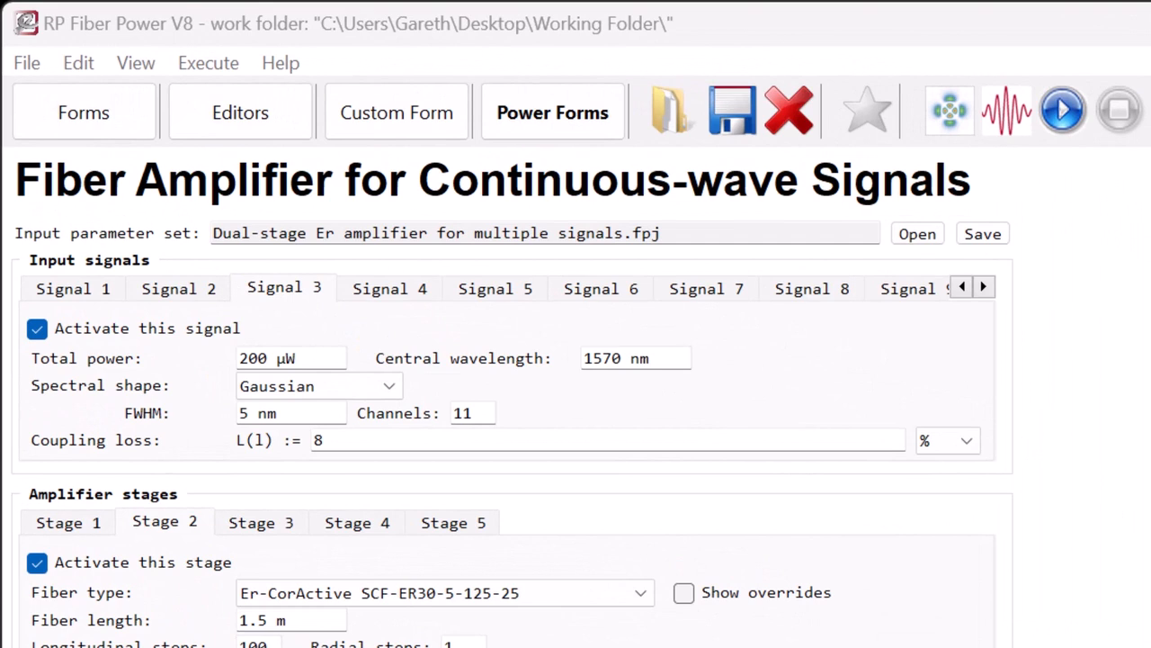
- Save the input parameter set and run the simulation
click(983, 234)
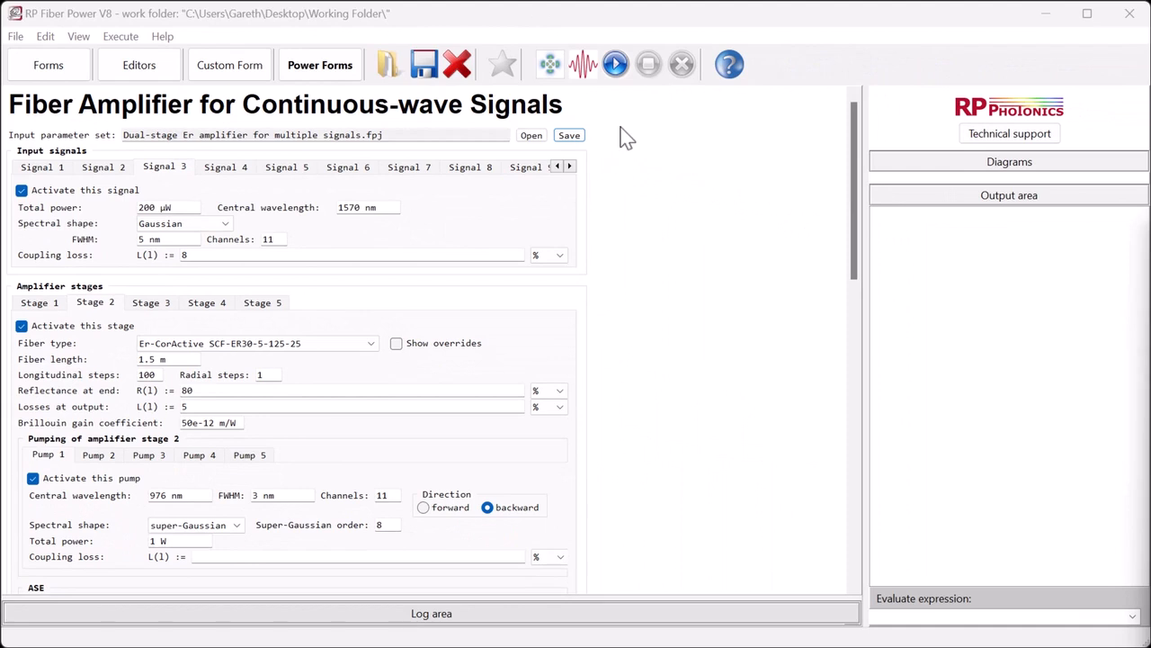
click(615, 64)
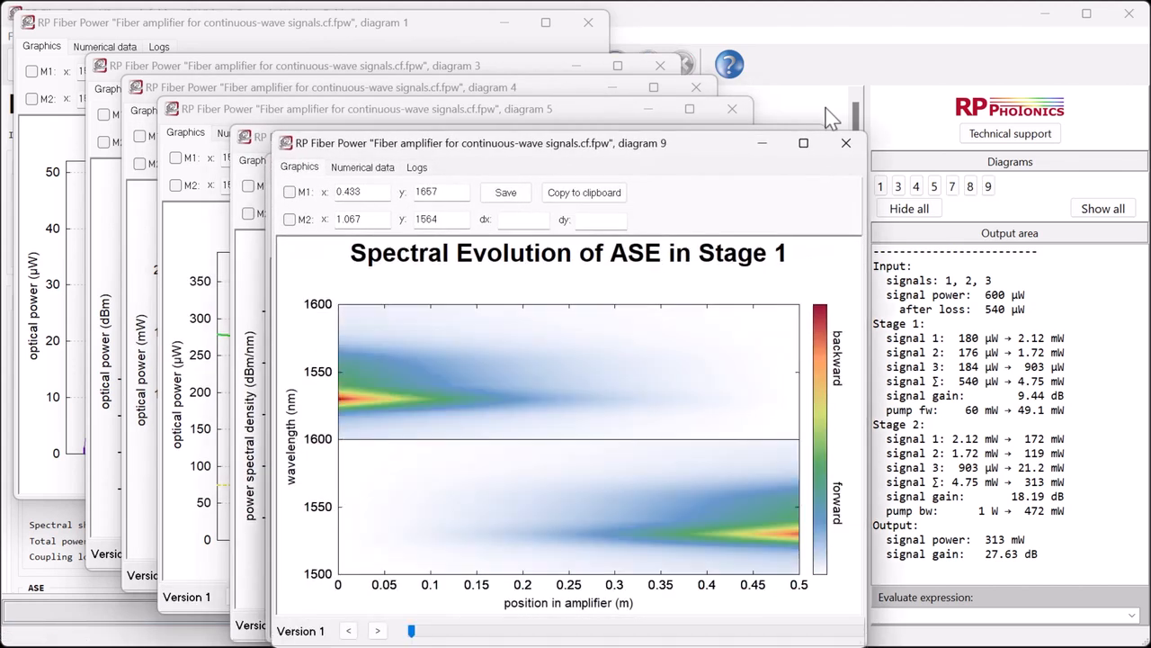
- Return to the form and display diagram 1, the signal input spectra
click(829, 117)
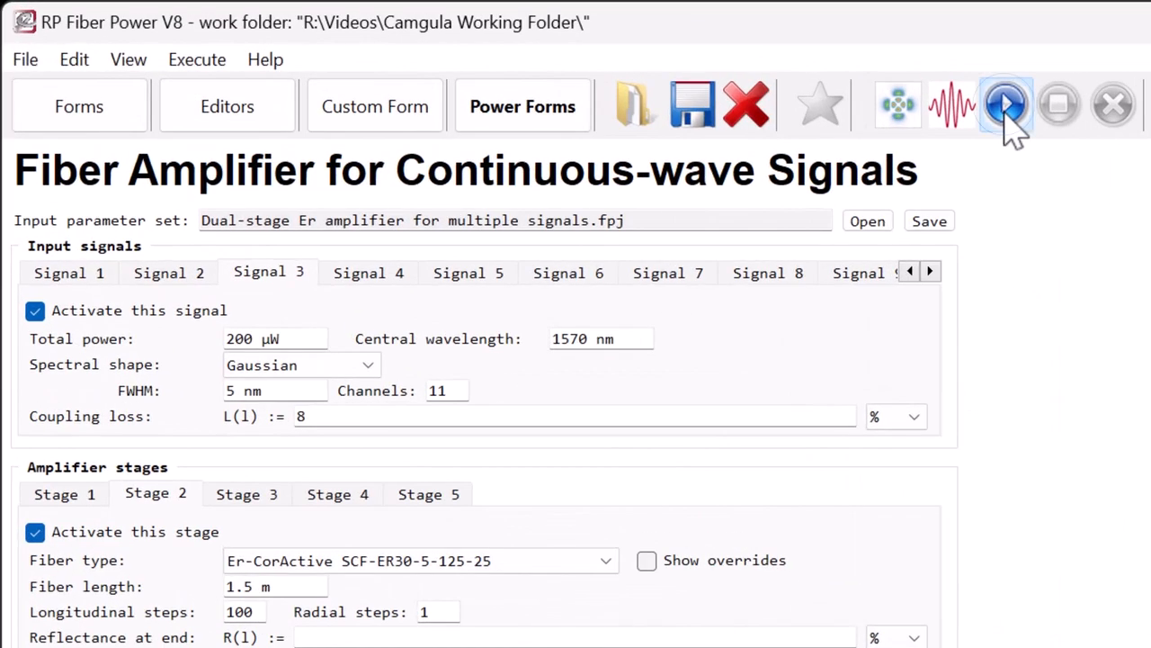
click(616, 67)
drag(859, 127, 862, 238)
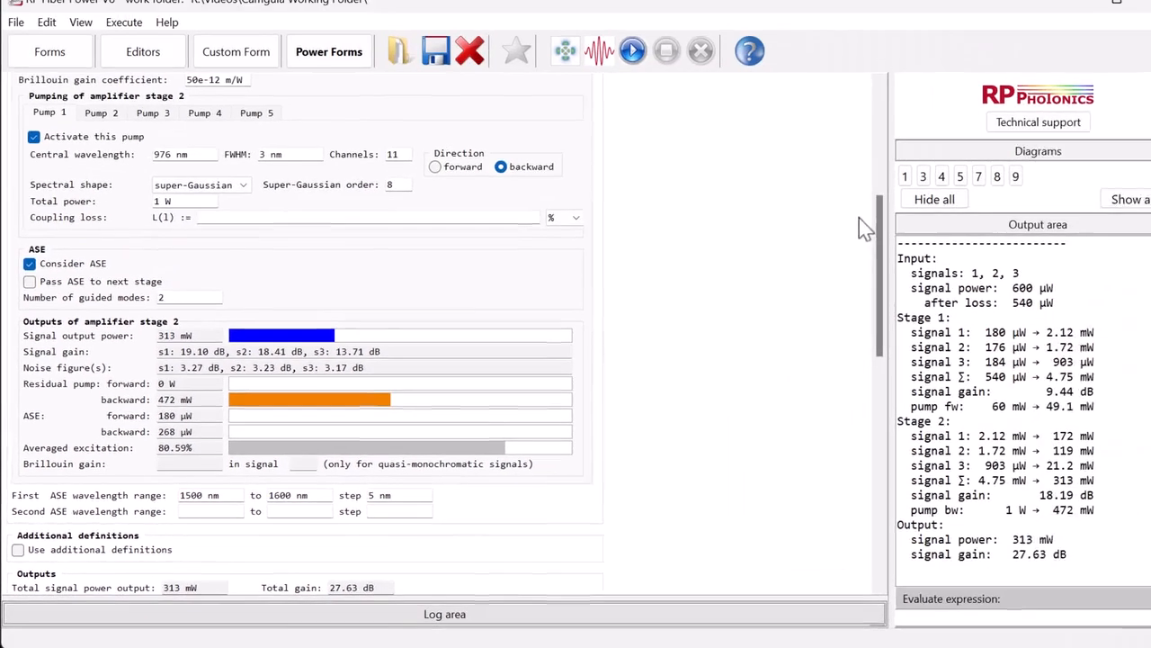
click(880, 186)
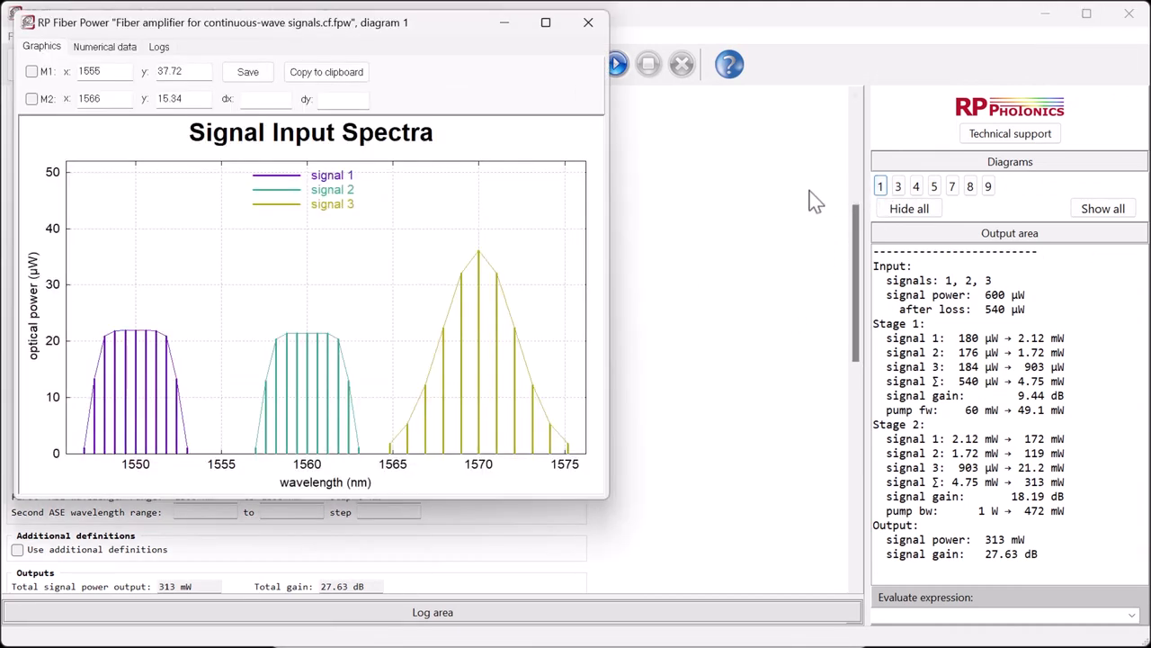
- Set the total power of stage 2's pump to 2 W and rerun the simulation
click(897, 186)
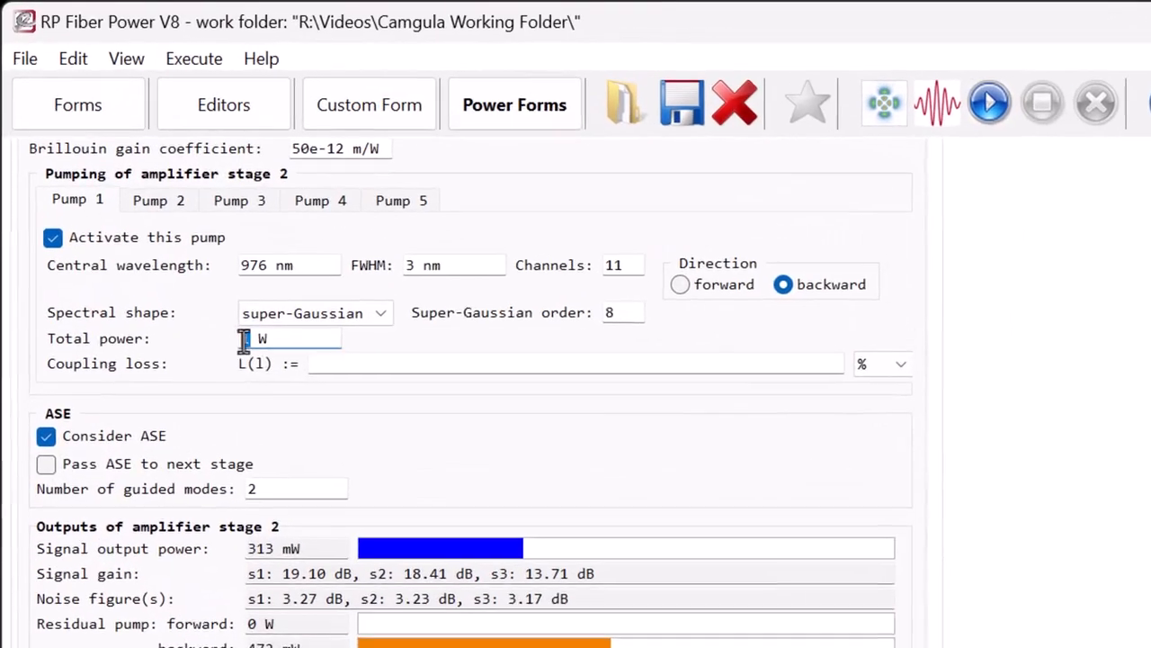
text(2)
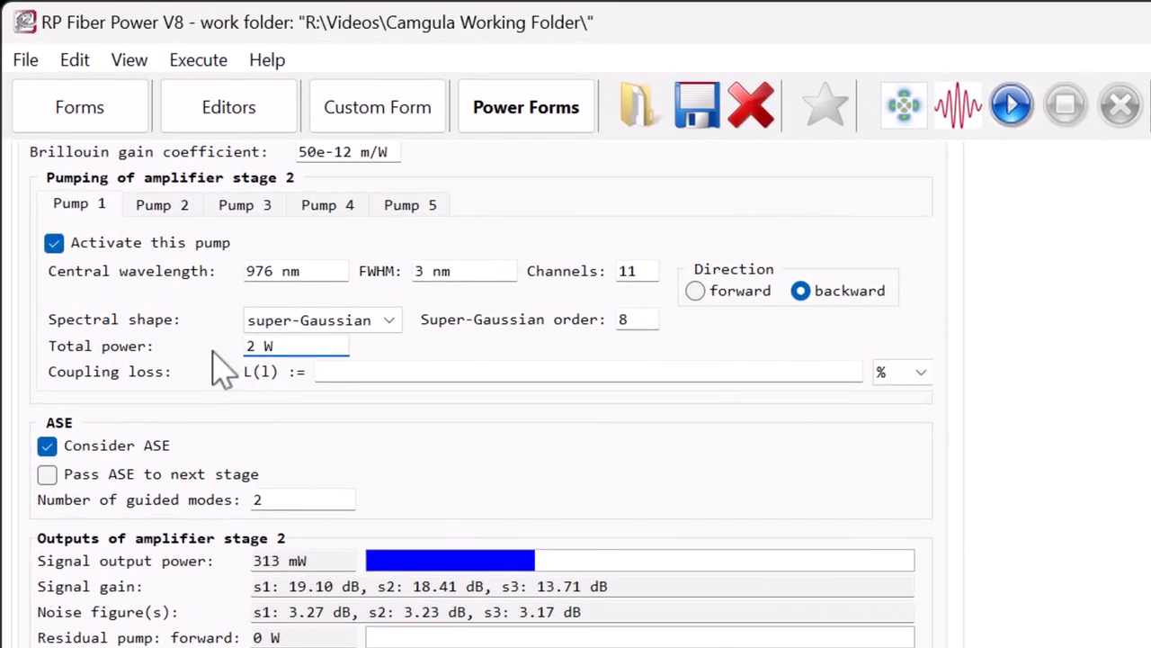
click(1012, 105)
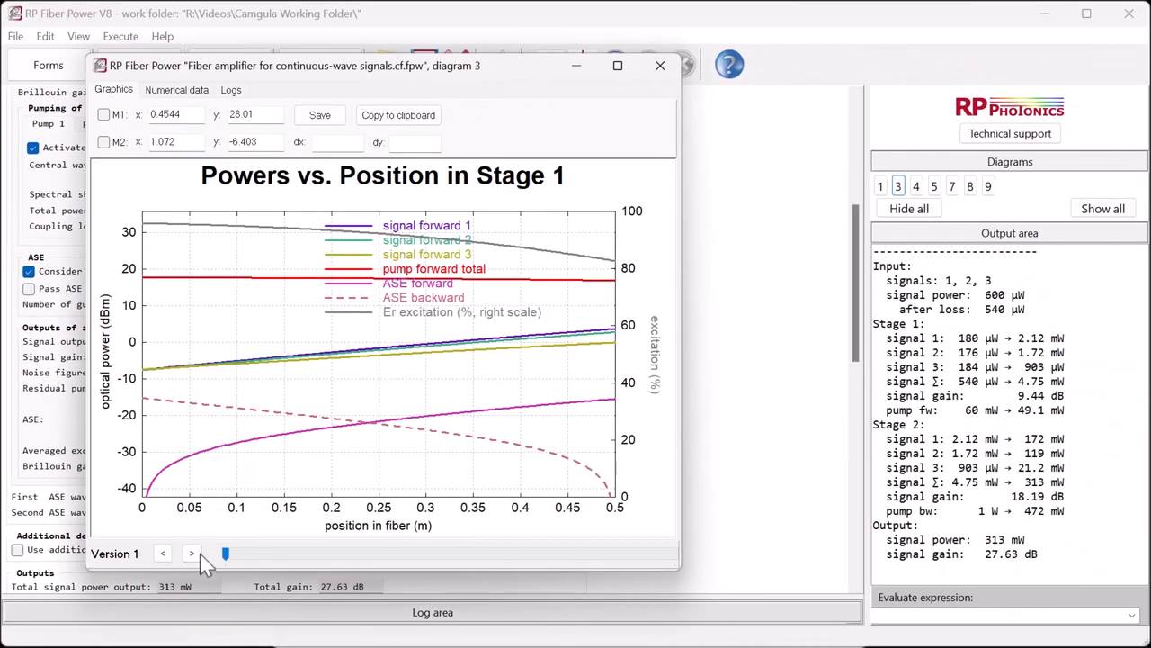
- Page through the versions of the powers-vs-position, total signal power and output signal spectra diagrams
click(193, 553)
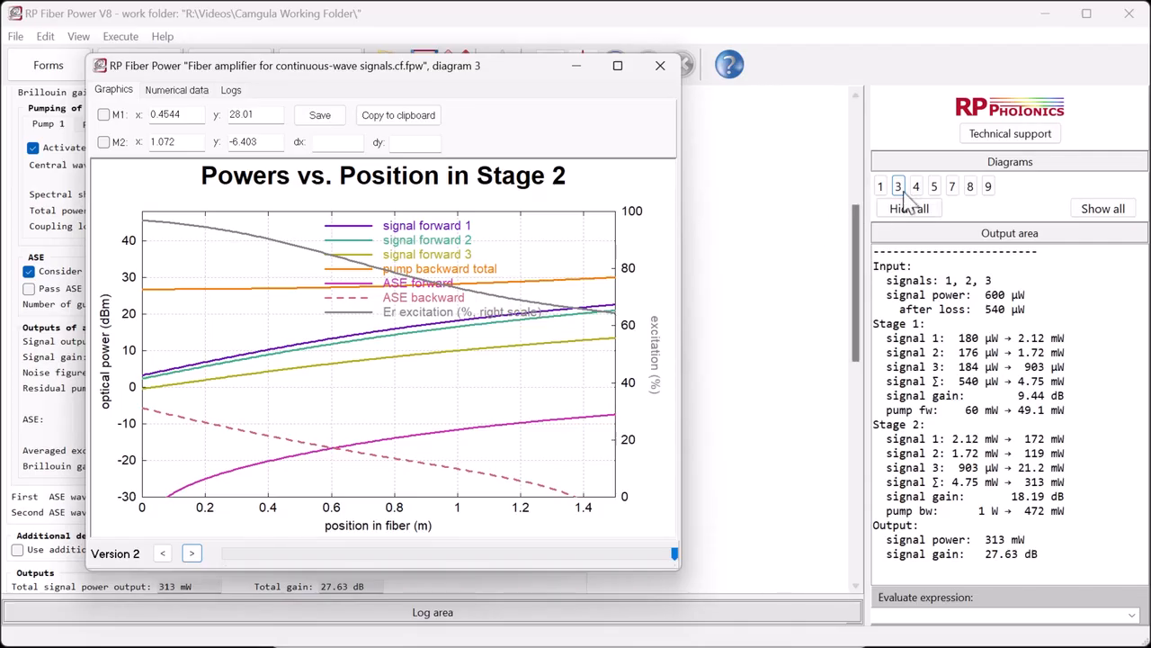
click(916, 187)
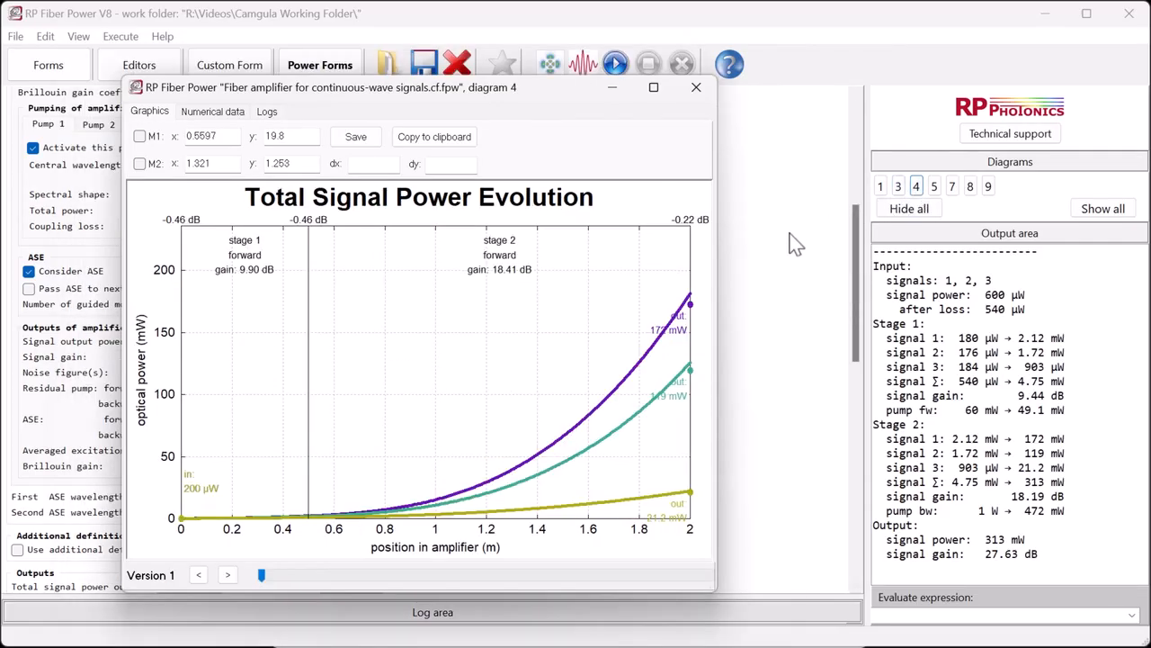
click(228, 575)
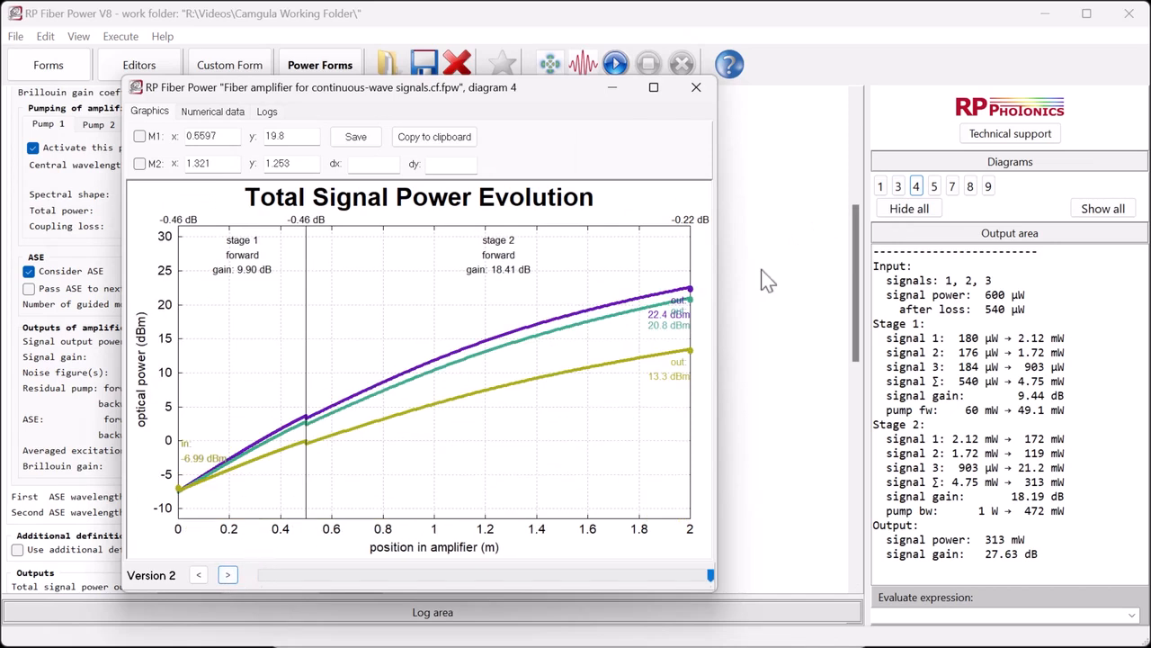
click(935, 186)
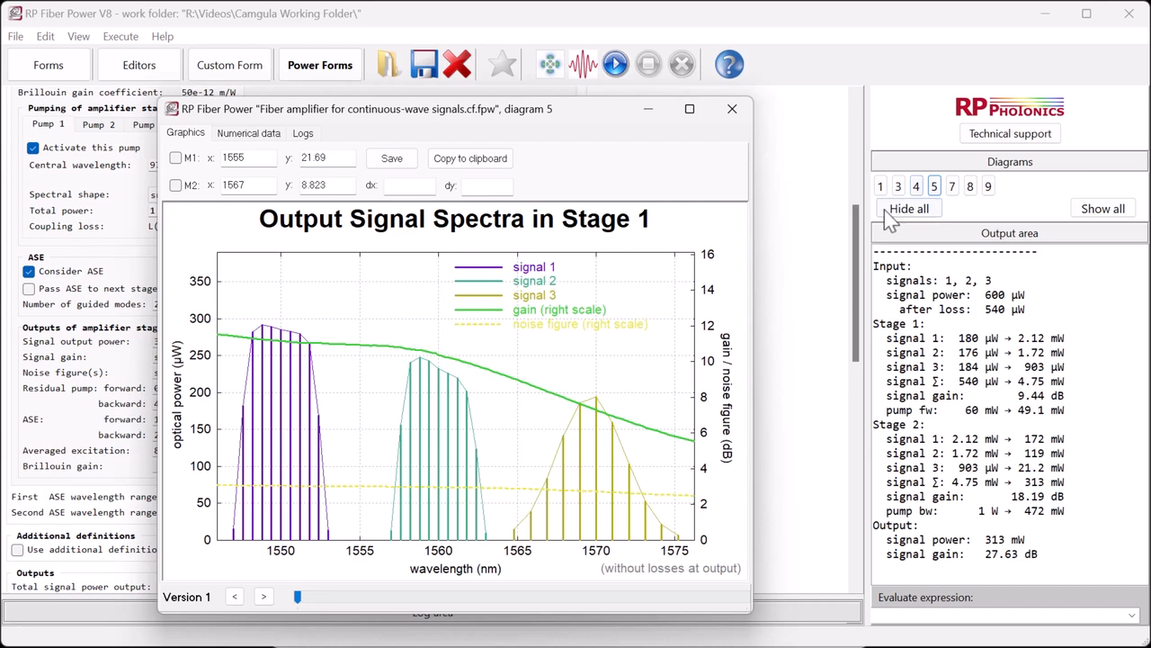
click(264, 596)
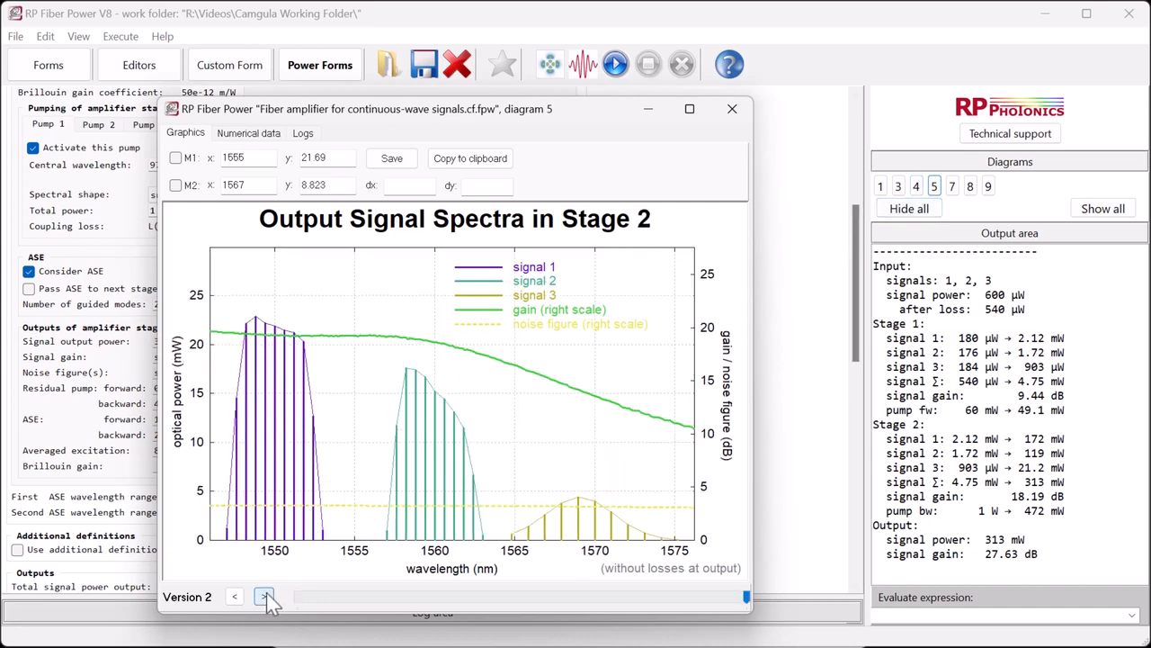
- Page through the ASE output spectra, signal spectral evolution and ASE spectral evolution diagrams
click(953, 188)
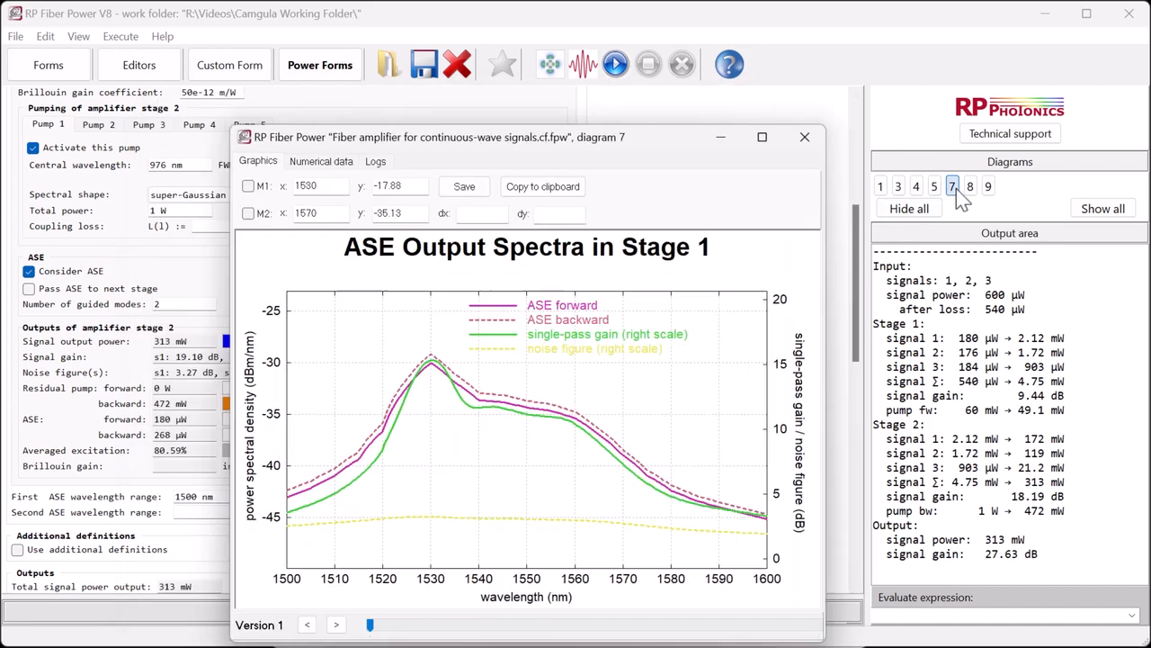
click(335, 624)
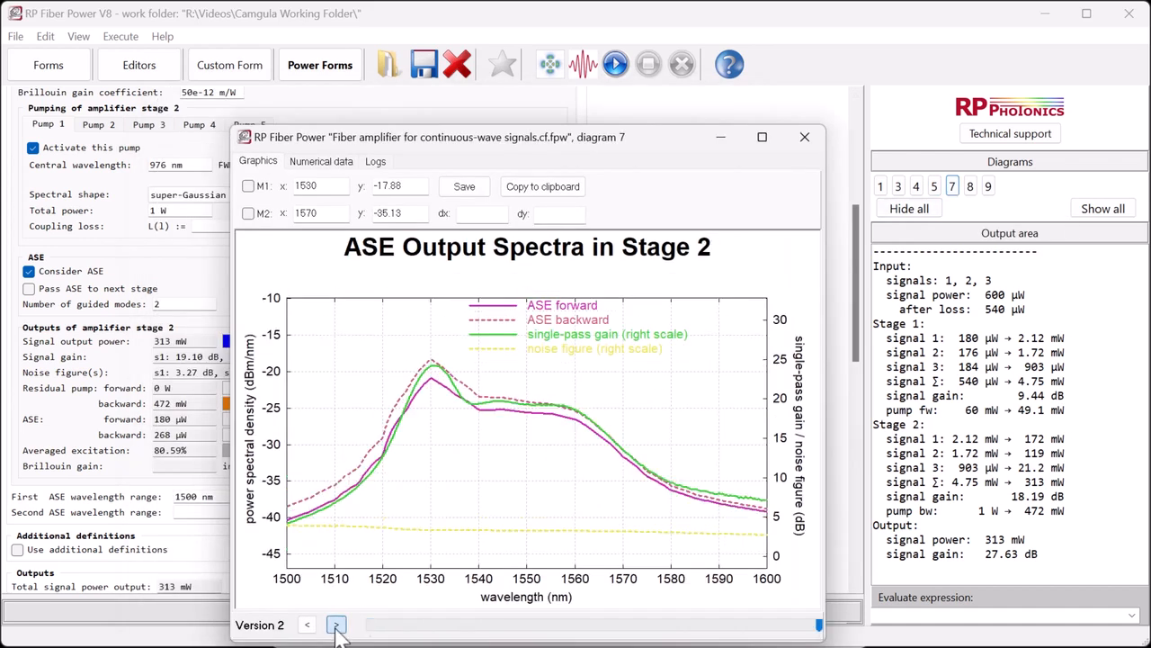
click(972, 189)
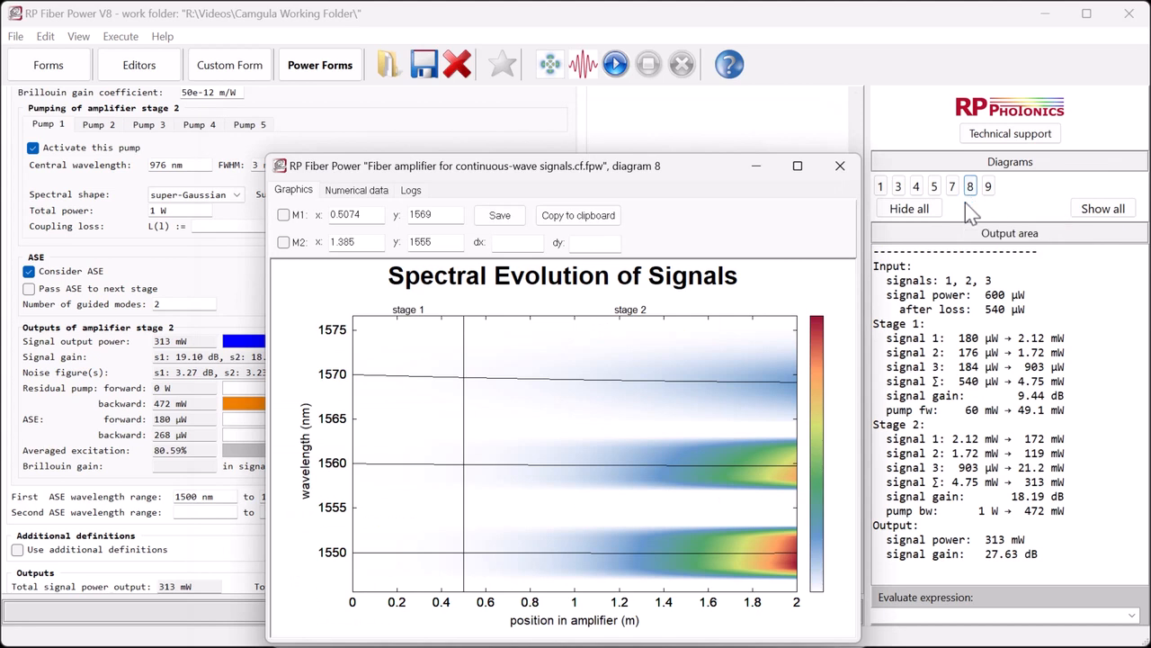
click(987, 187)
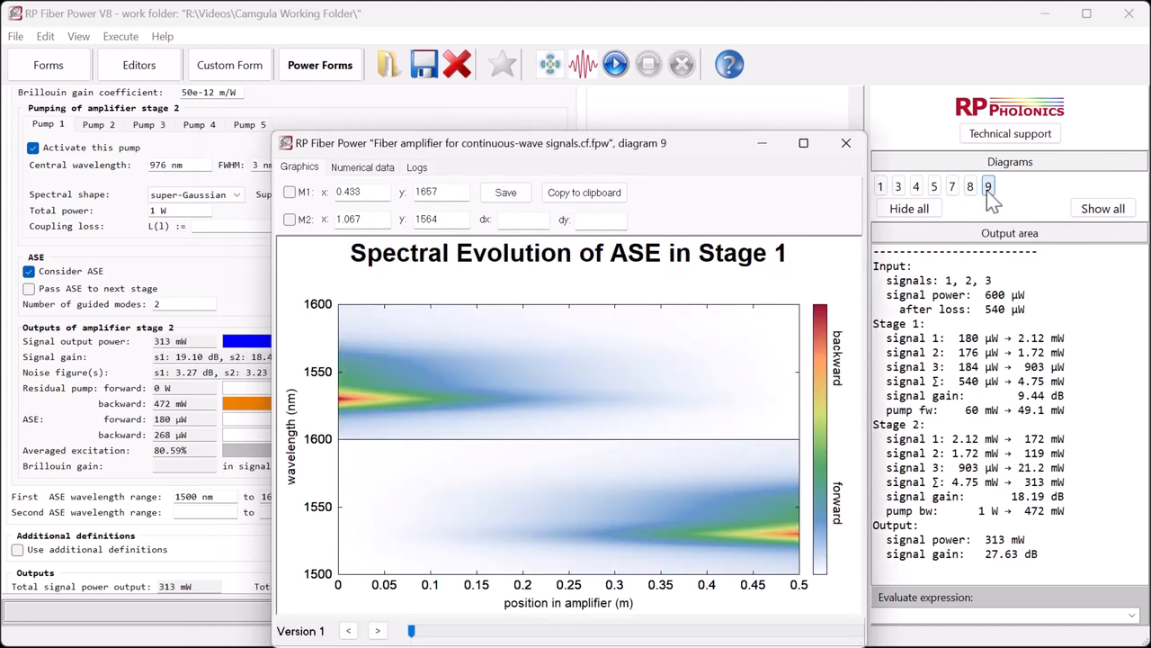
click(378, 630)
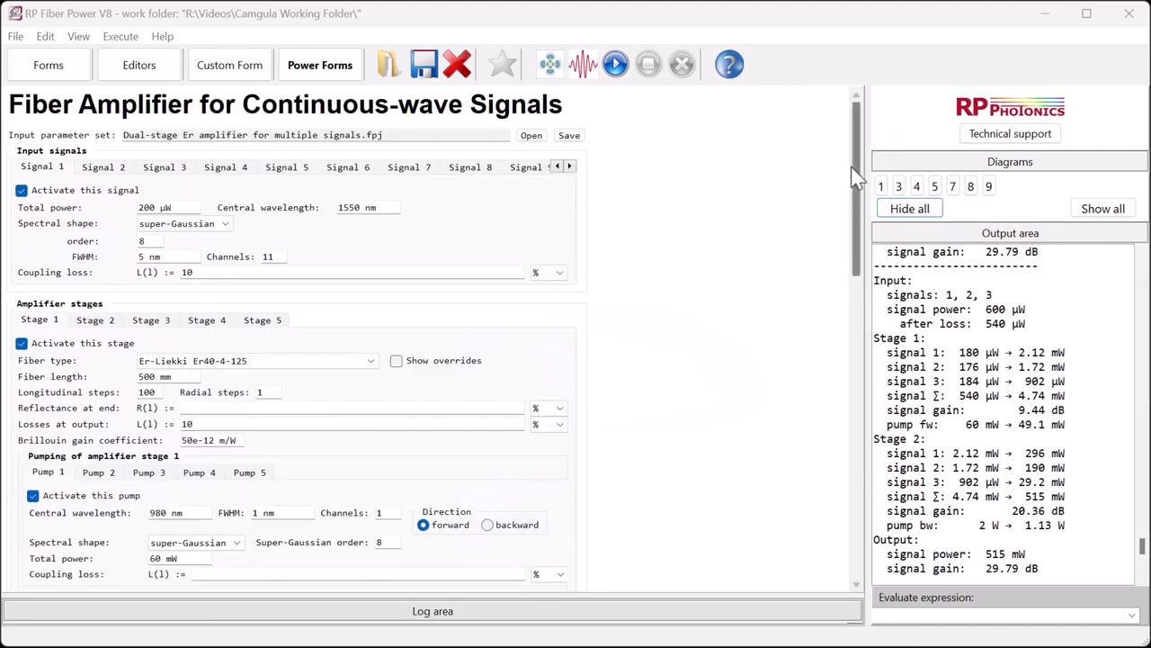
- Enable all five parameter variation diagrams, 10 through 14, and run the simulation
drag(857, 191, 843, 489)
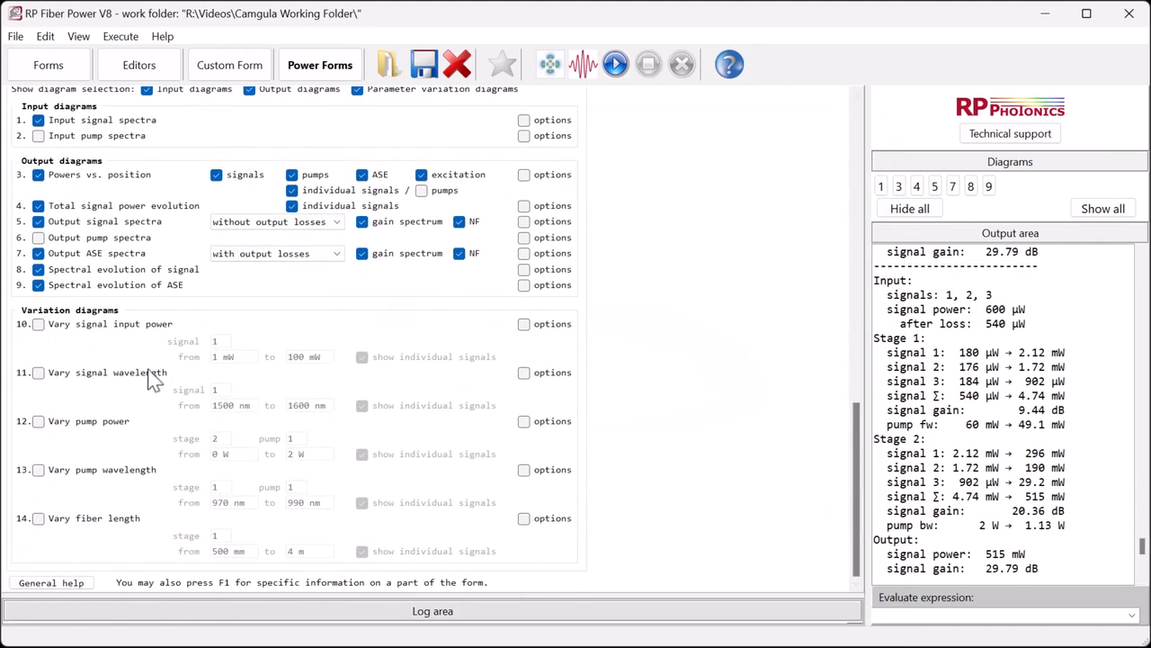
click(39, 326)
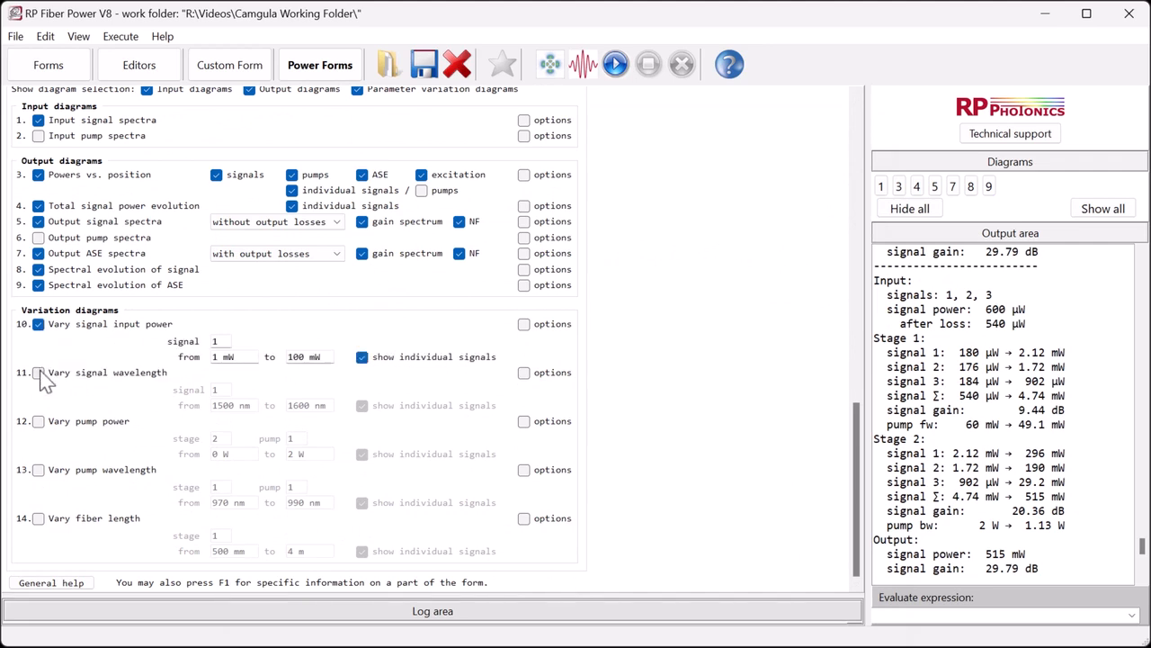
click(38, 373)
click(39, 420)
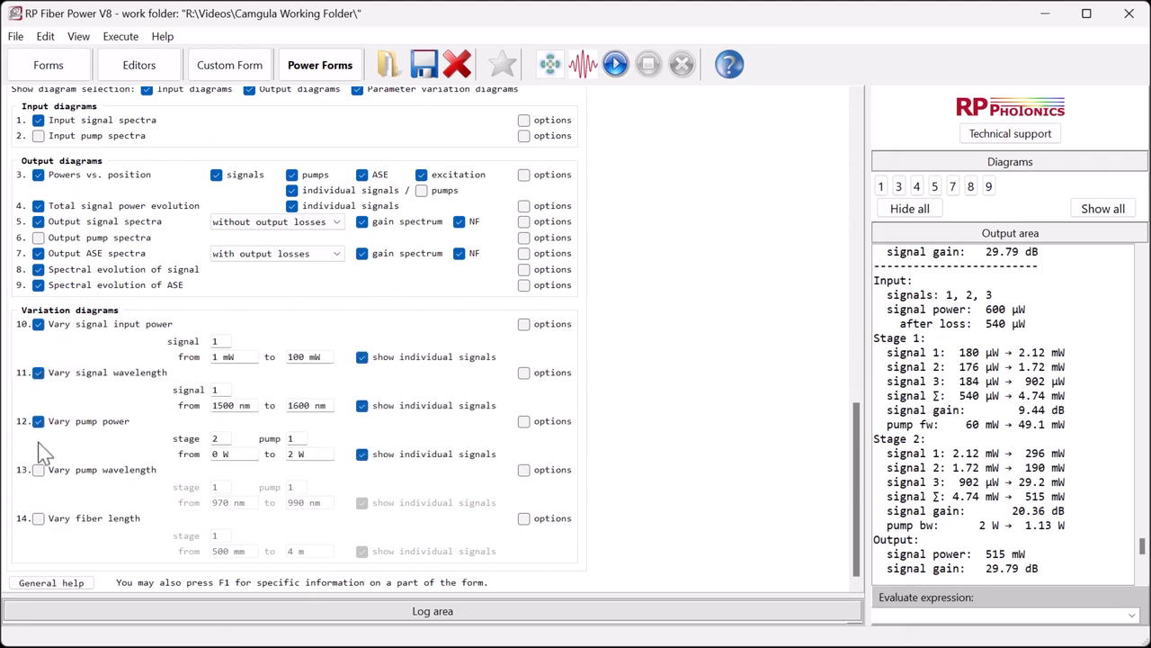
click(38, 470)
click(39, 518)
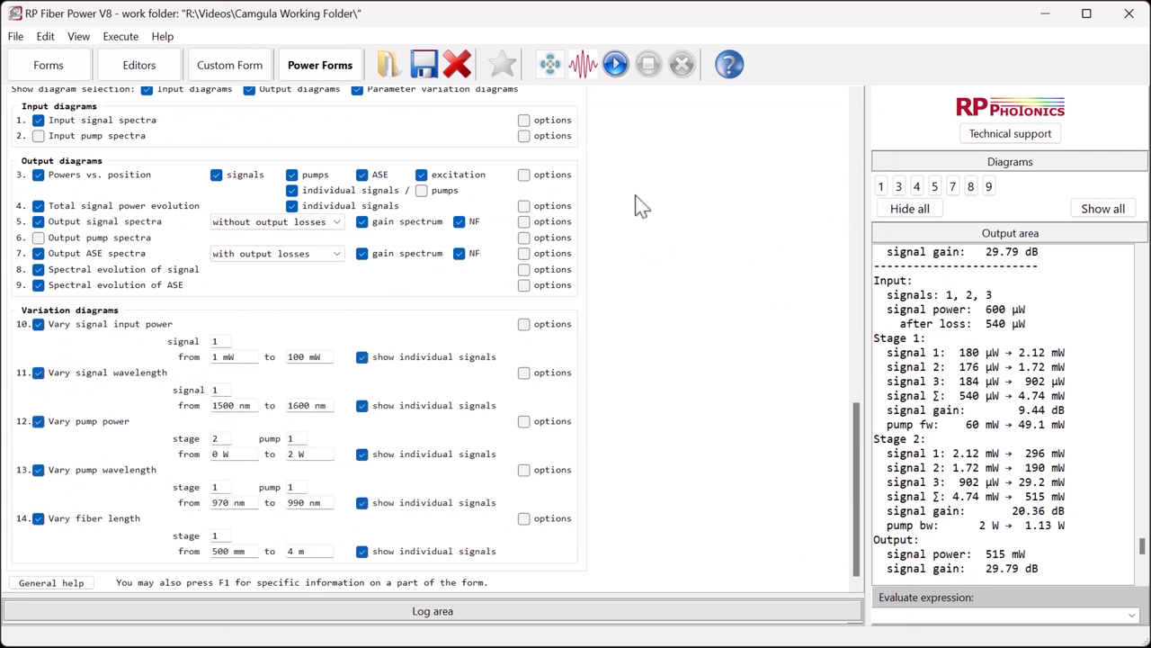
click(615, 64)
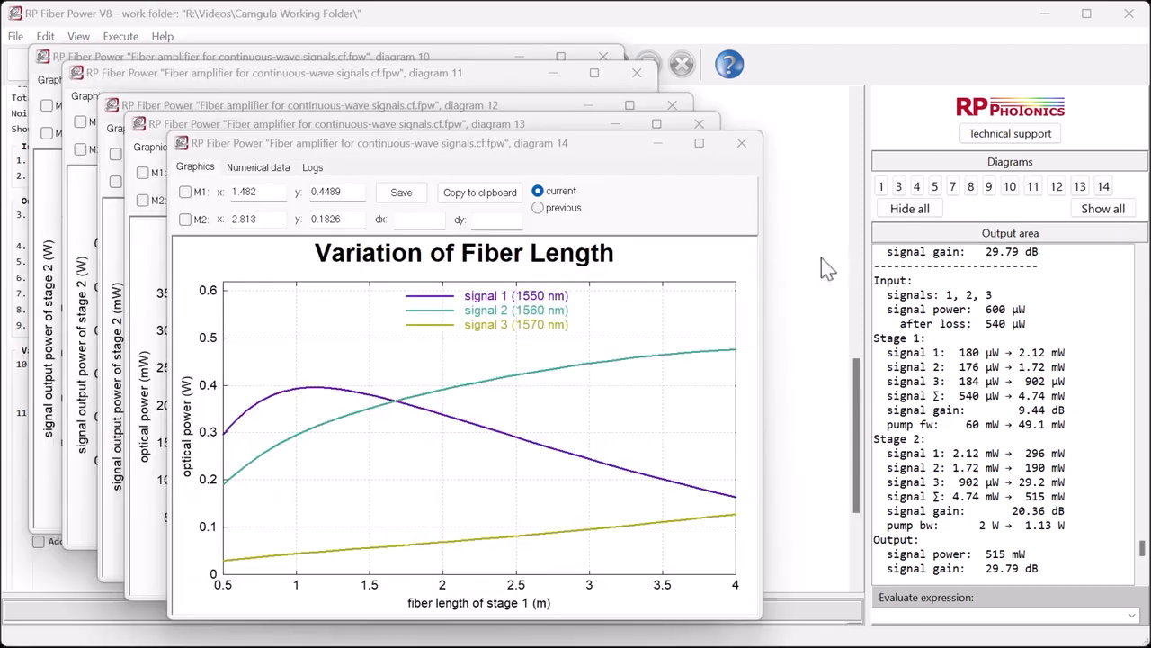
- Bring each parameter variation diagram, 10 through 14, to the front in turn to compare them
click(1010, 189)
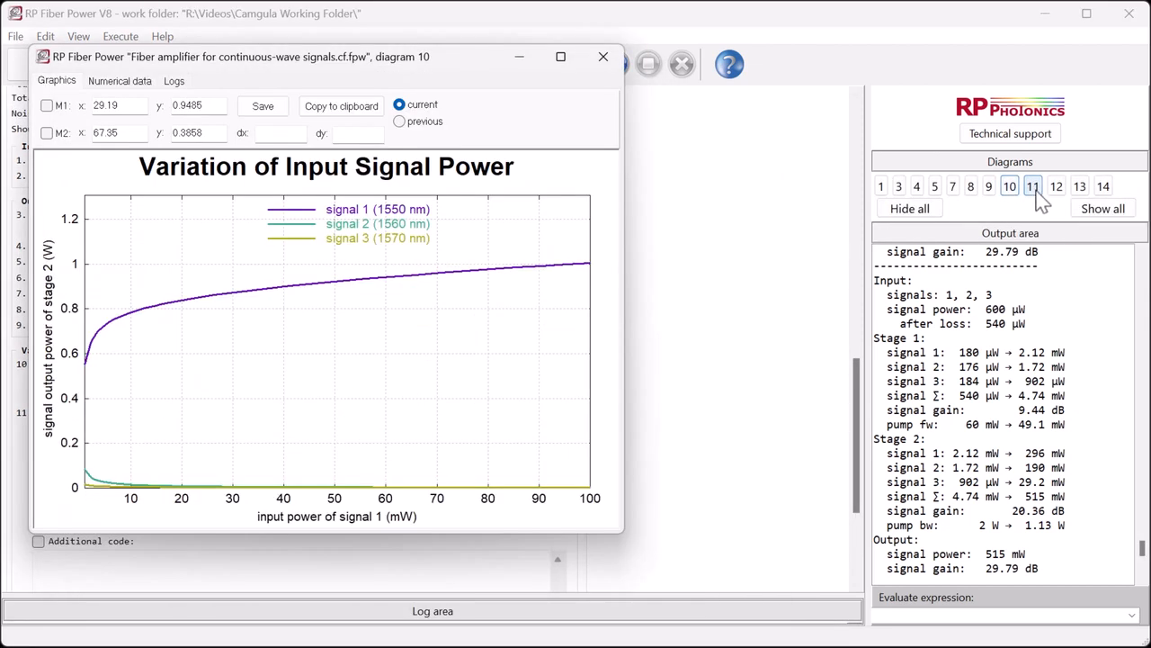
click(1034, 190)
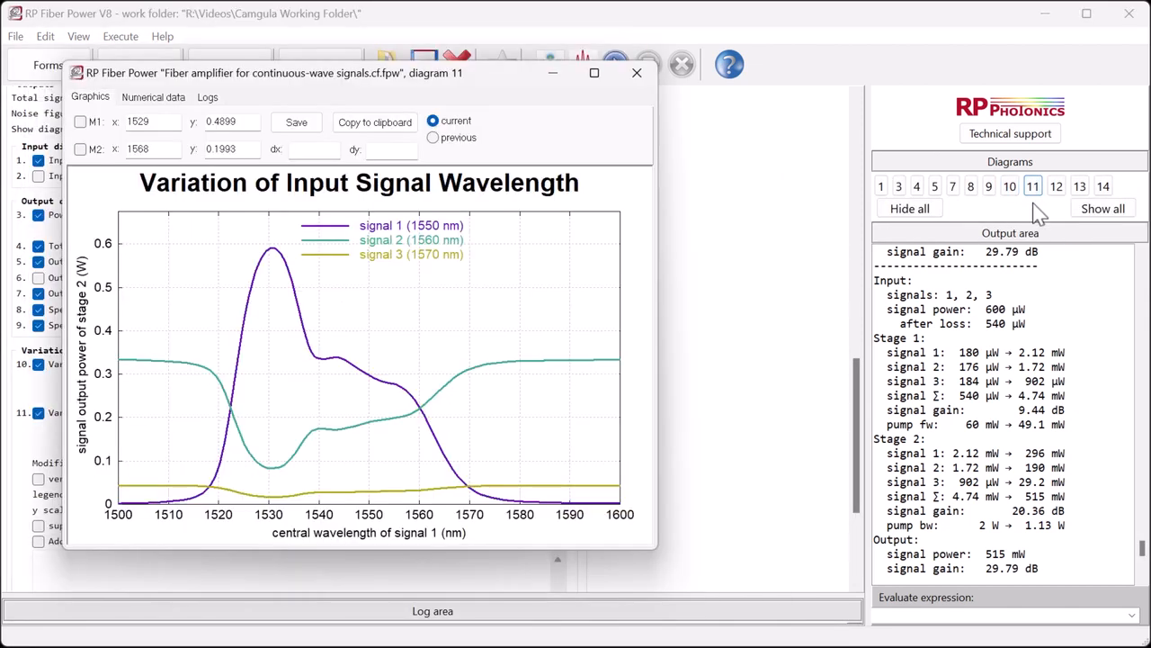
click(1055, 189)
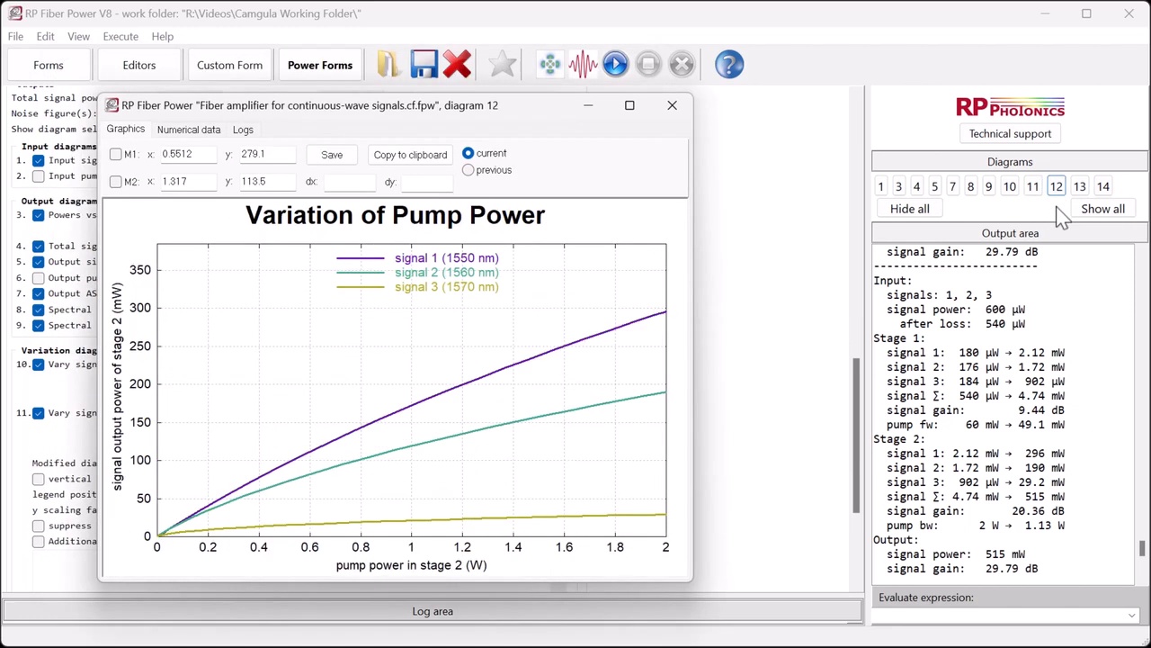
click(1078, 189)
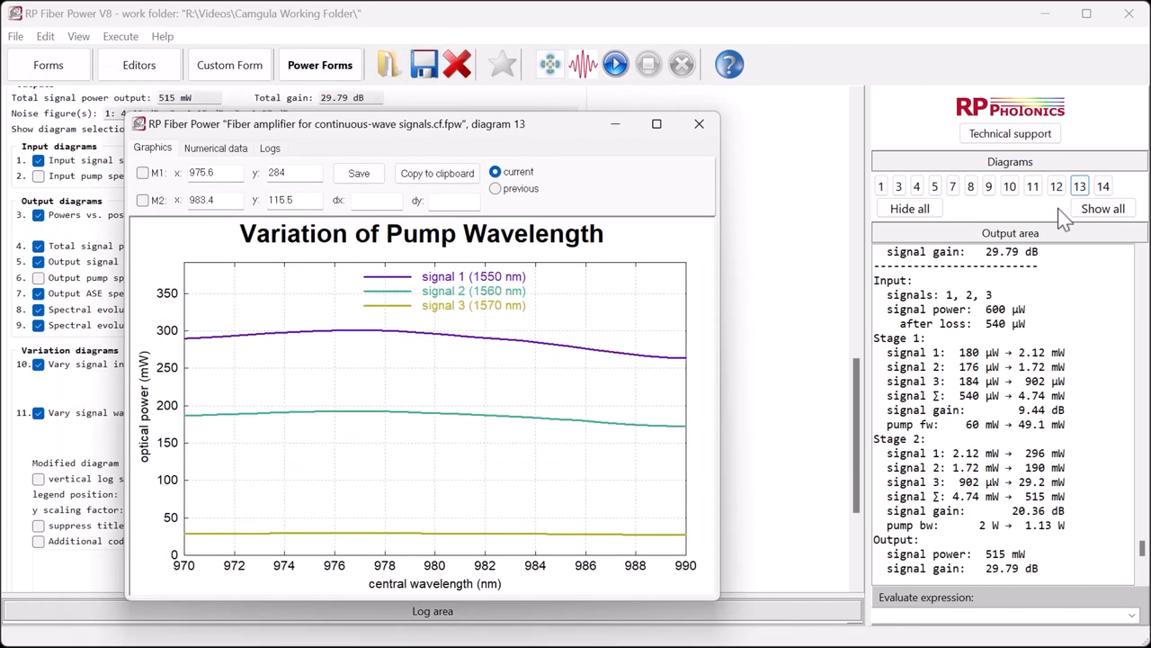
click(1102, 186)
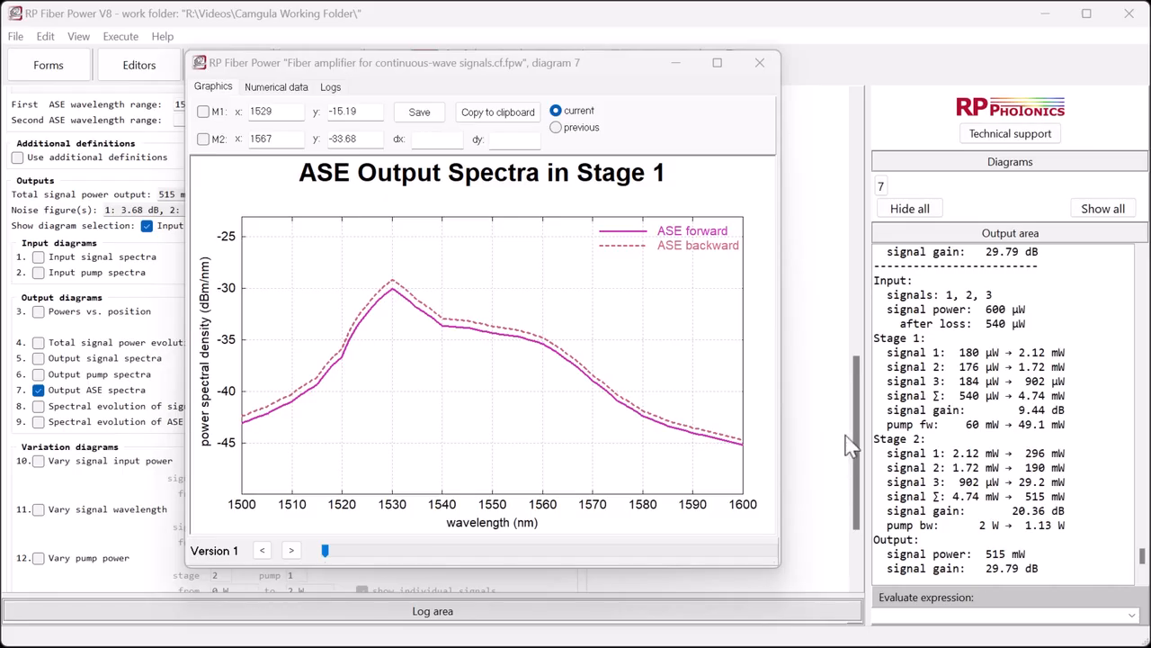
- Enable options for the output ASE spectra diagram, paste additional code drawing a blue Signal 1 line at 1550 nm, and rerun
click(825, 362)
click(543, 394)
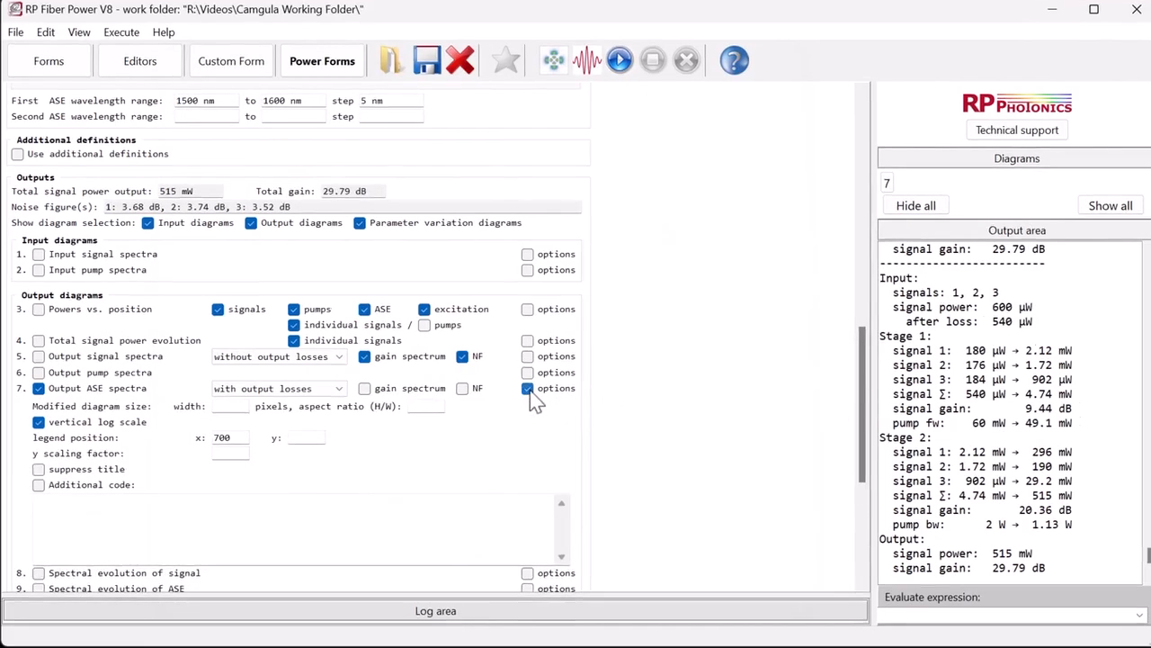
click(153, 506)
text(! (setwidth(4); setcolor(blue); line(ReIm(1550, diagram7.y_min), ReIm(1550, diagram7.y_max)); legend("","solid","Signal 1"));))
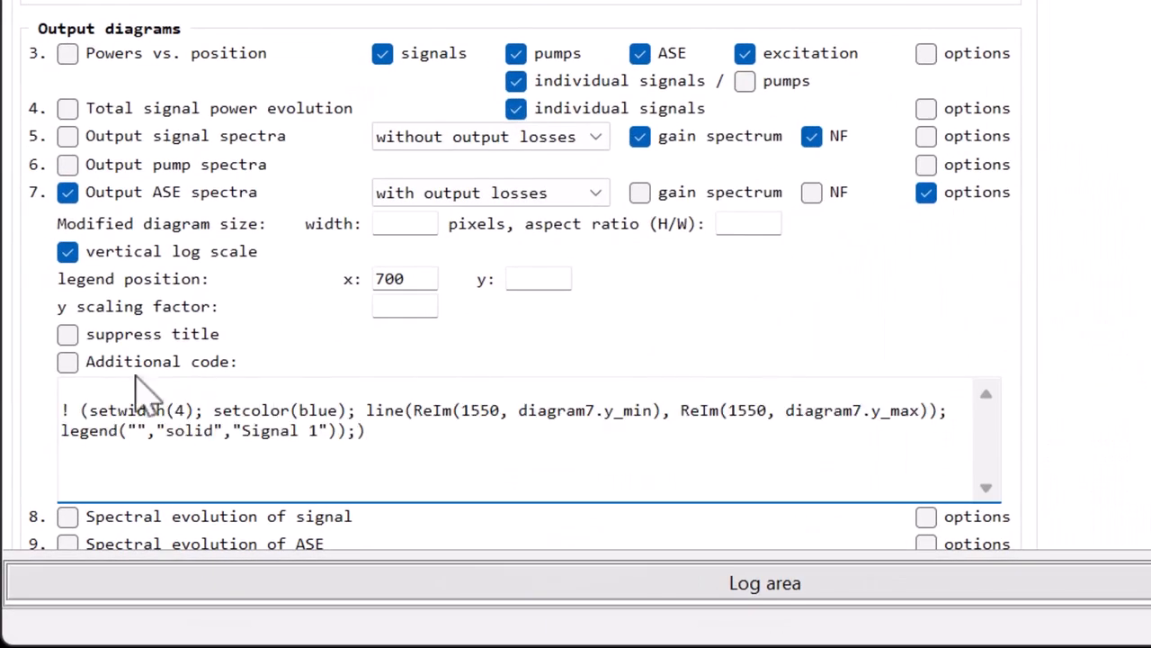
click(68, 360)
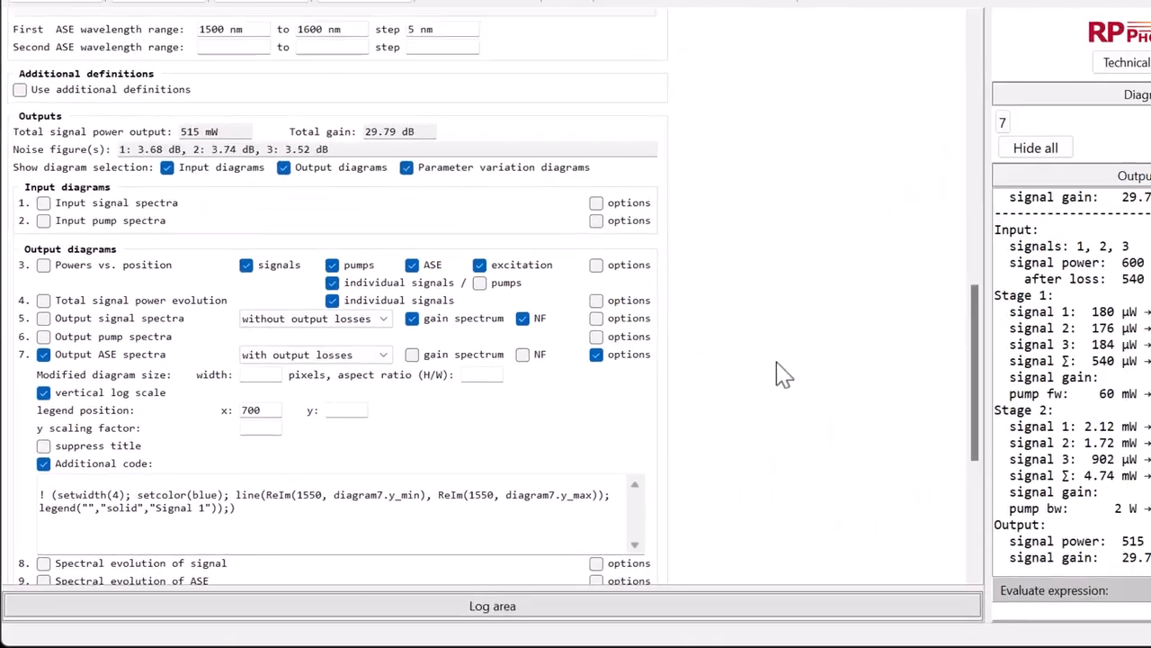
click(617, 66)
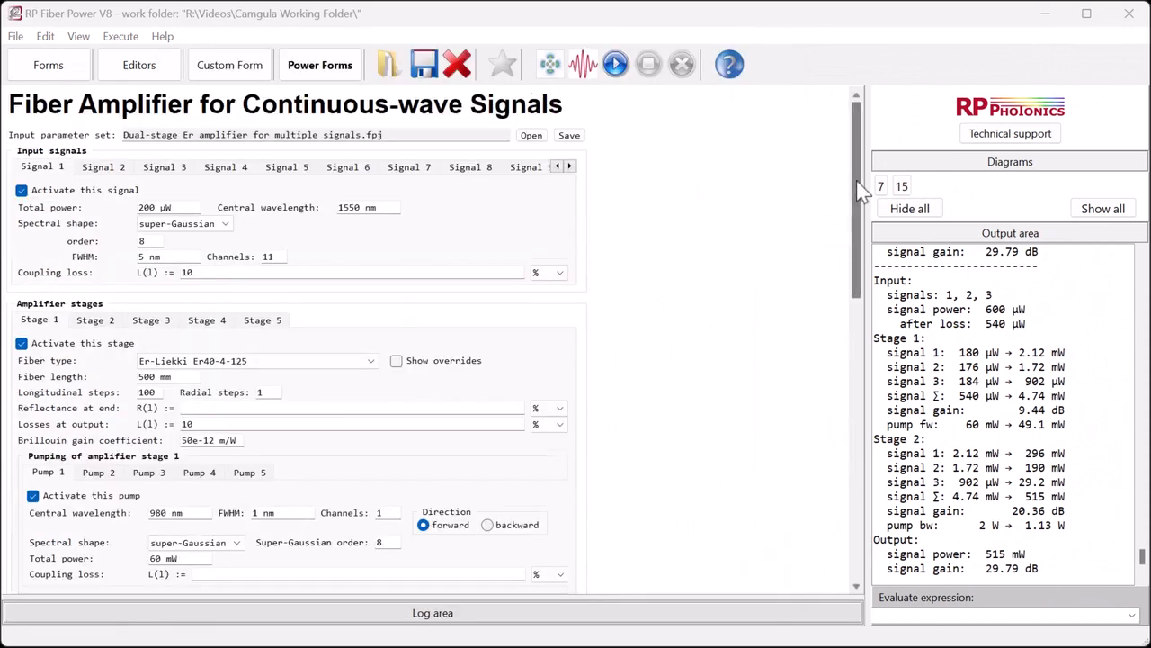
- Enable additional definitions, paste after-simulation code plotting stage 1's forward pump power, and run the simulation
drag(858, 184, 863, 481)
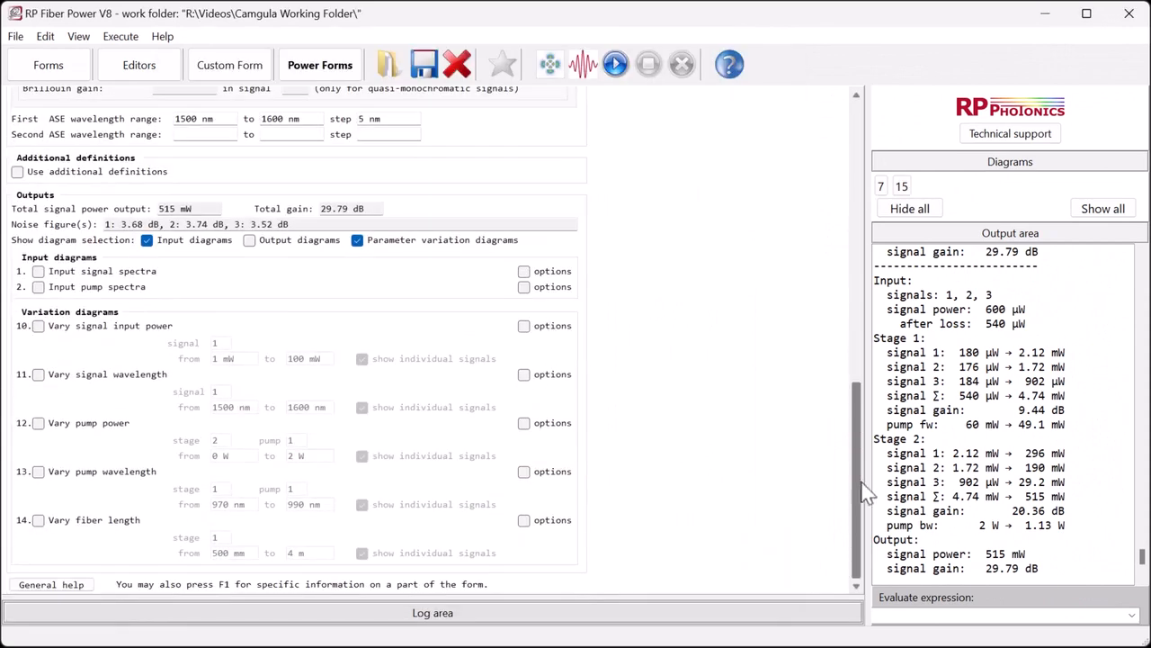
click(18, 172)
click(83, 383)
key(ctrl+v)
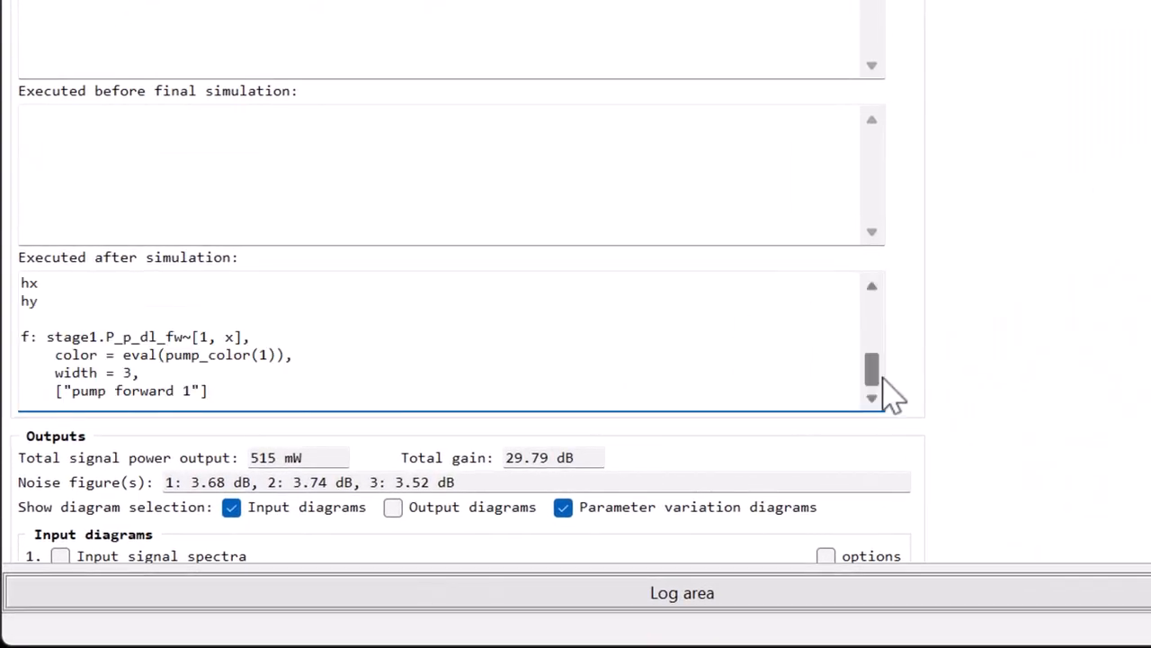
drag(664, 444, 659, 421)
drag(877, 346, 875, 301)
click(617, 64)
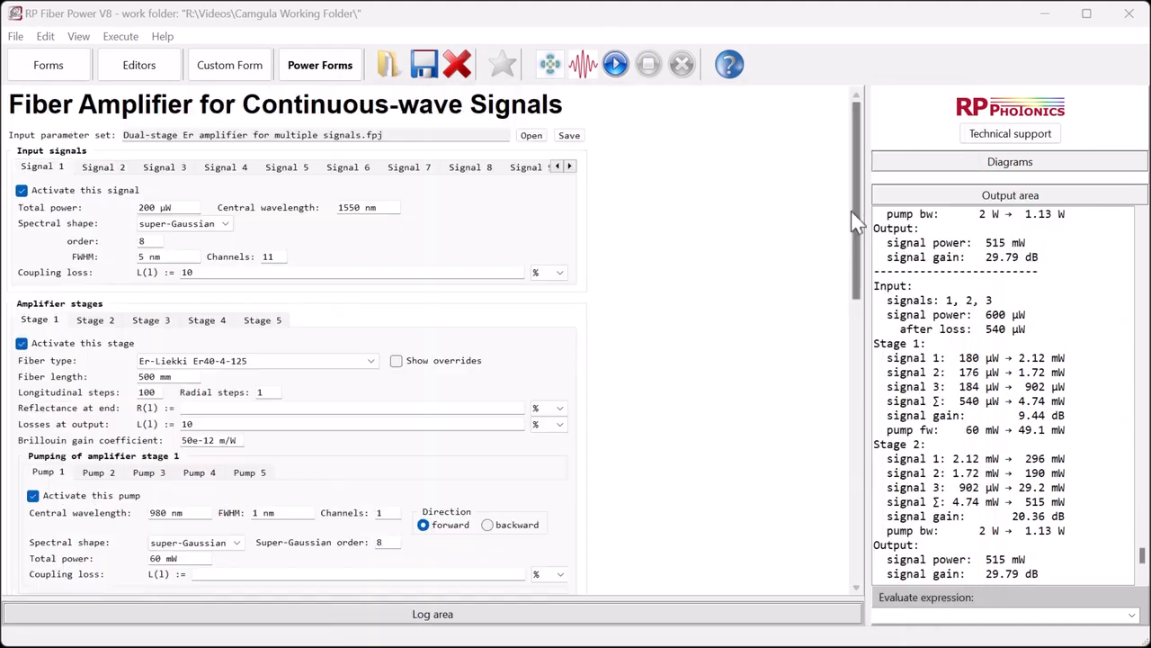
- Enable additional definitions, paste after-simulation code saving forward pump power to P_p_dl_fw_tot.txt, and run the simulation
scroll(297, 342, down, 15)
click(17, 173)
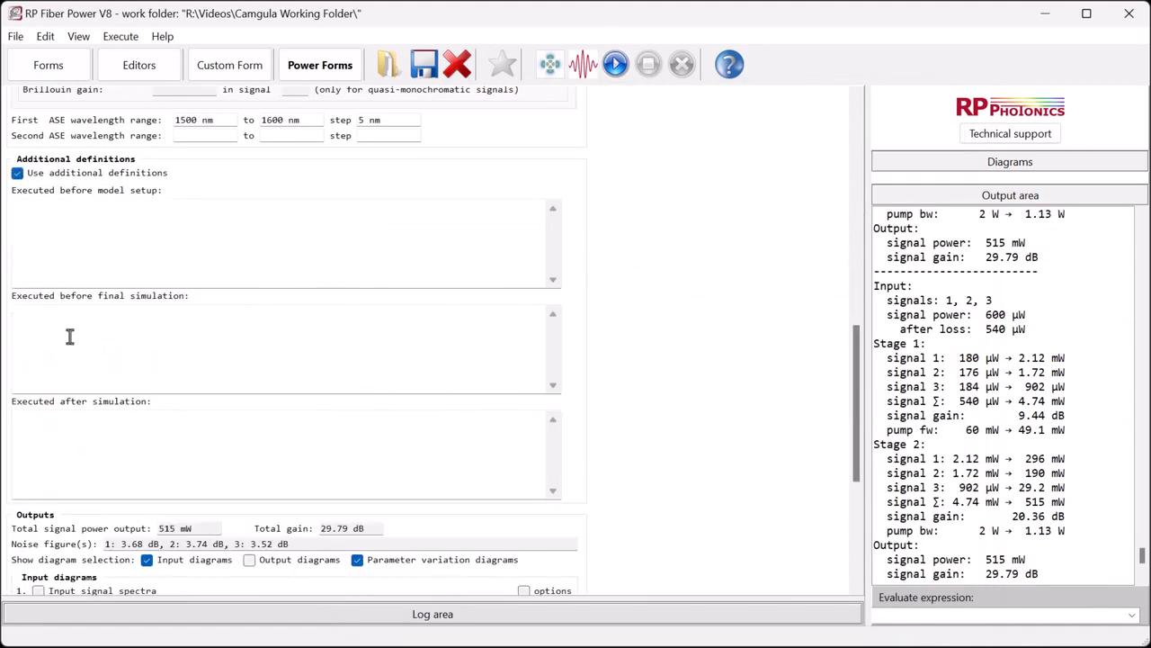
click(80, 403)
key(ctrl+v)
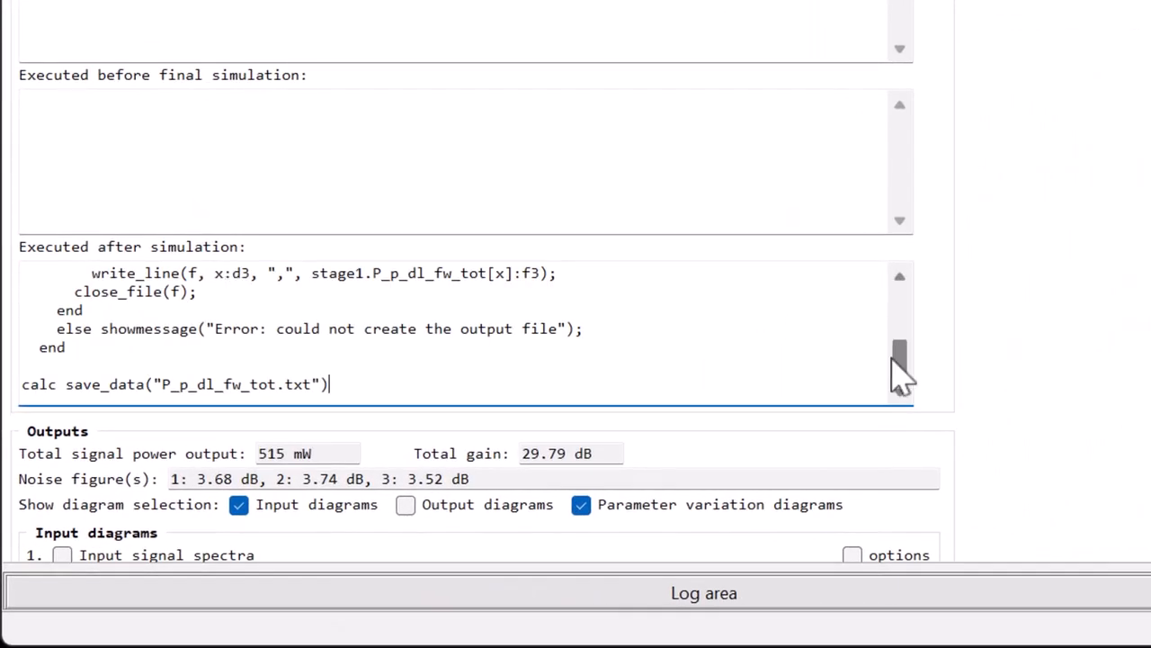
mouse_move(899, 376)
mouse_down()
mouse_move(902, 313)
mouse_move(909, 393)
mouse_up()
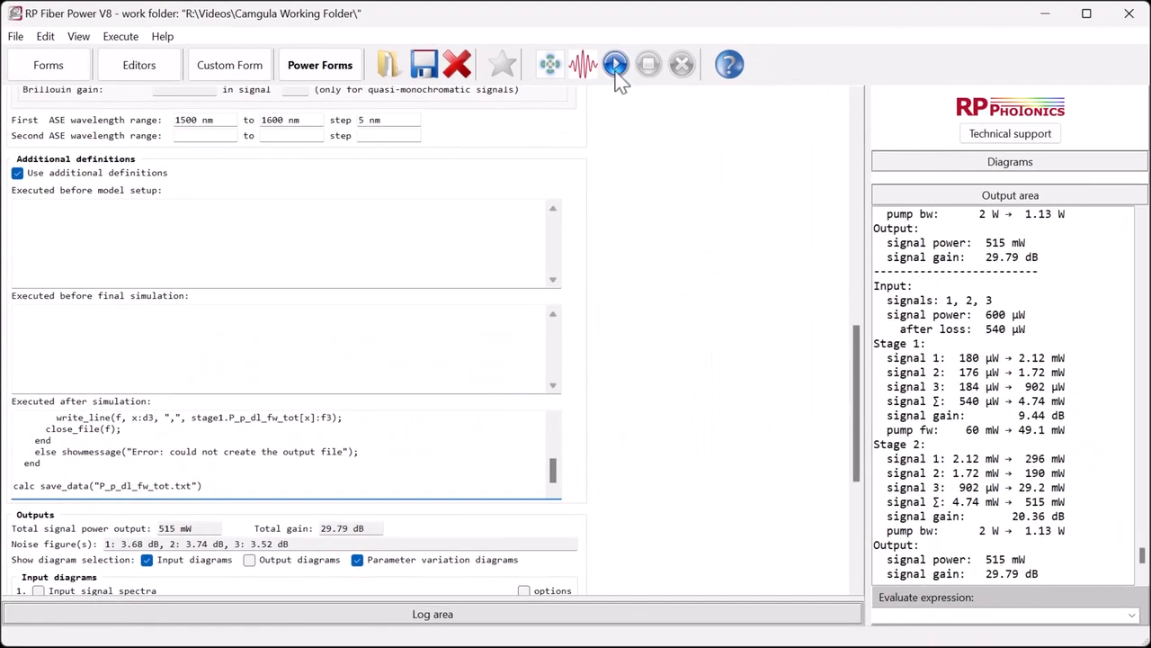
click(615, 64)
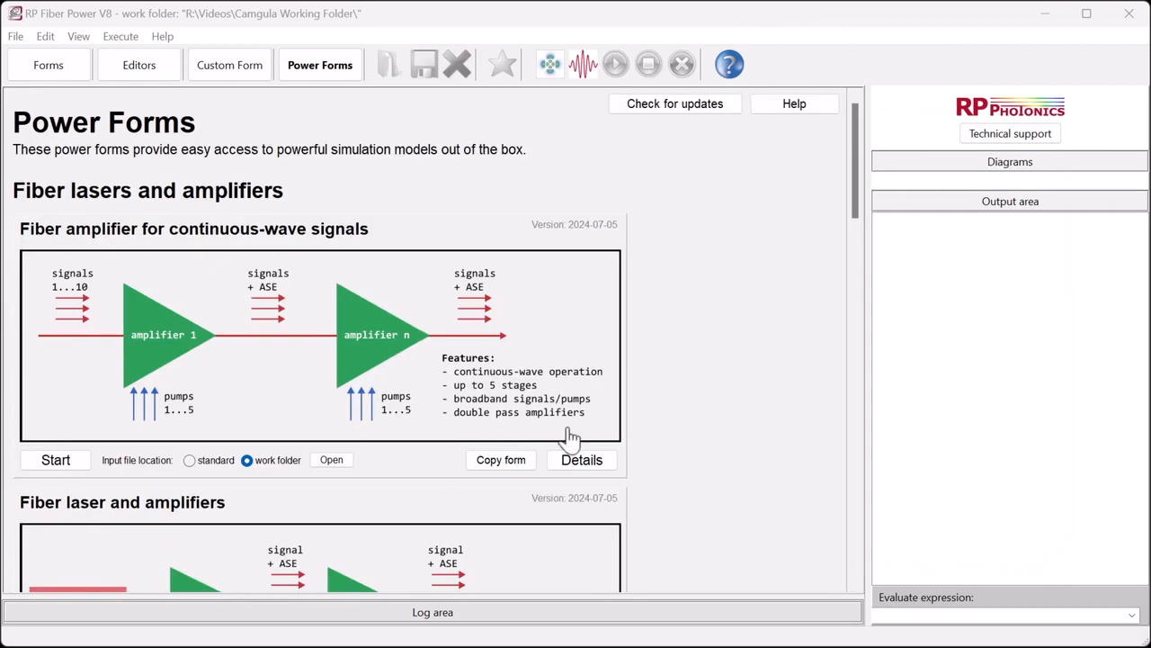
- Copy the amplifier form to the work folder, open it in the editor, and add a 'My custom input:' line with an $input My_input field
click(485, 459)
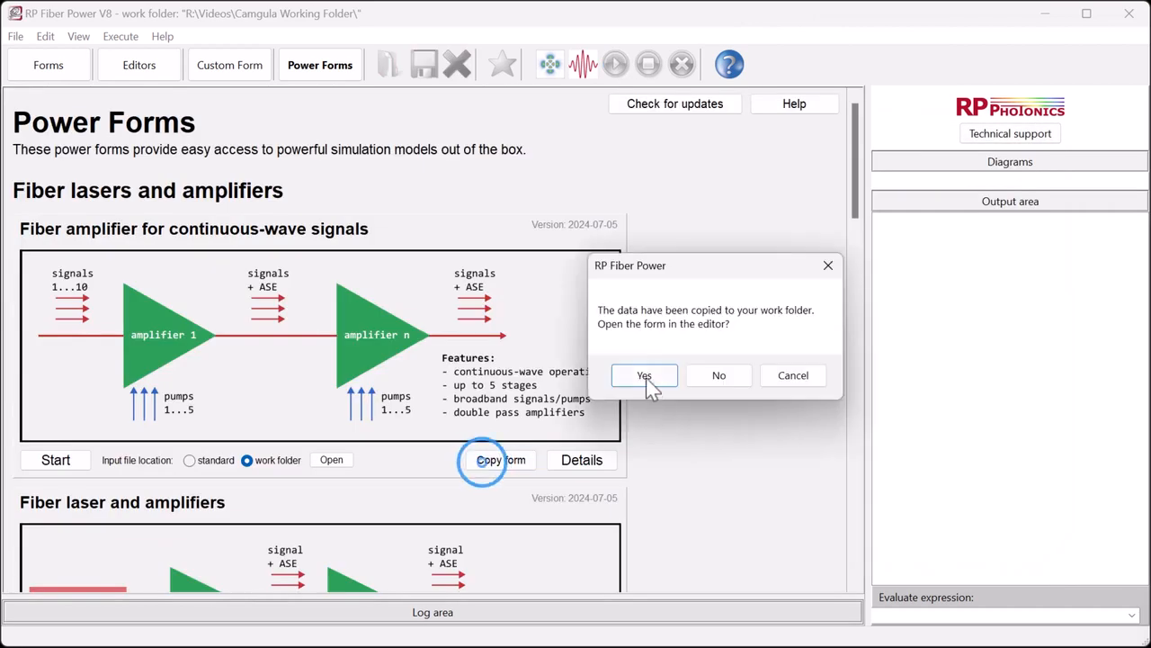
click(648, 375)
click(259, 404)
key(Return)
key(Return)
text($)
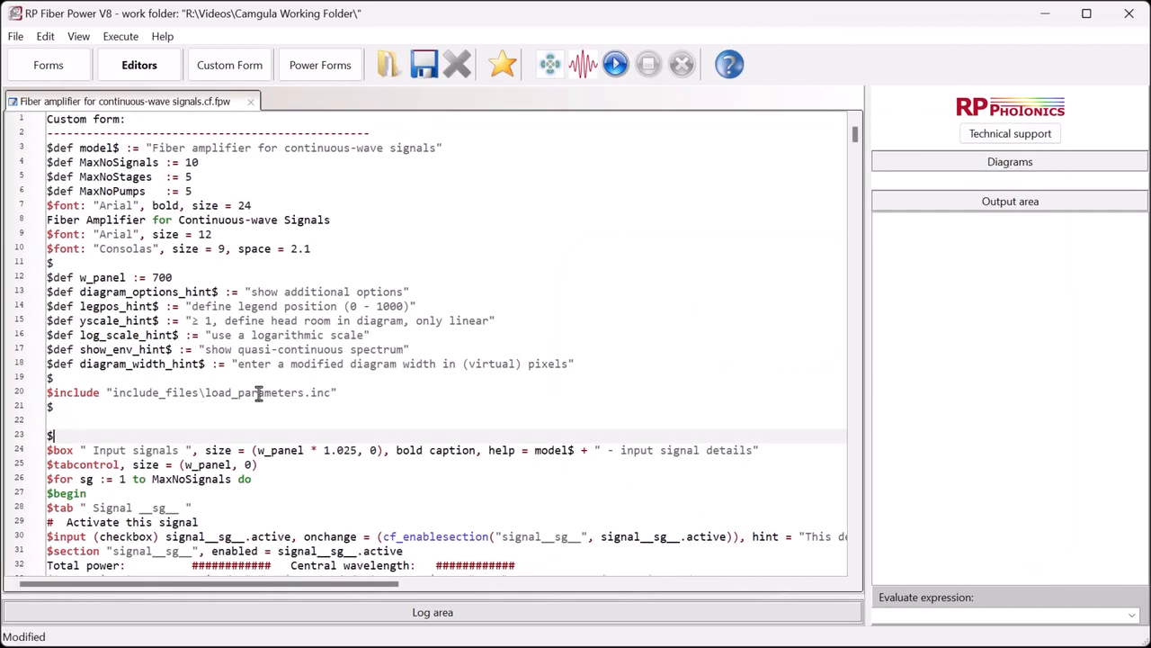
key(Up)
text(###)
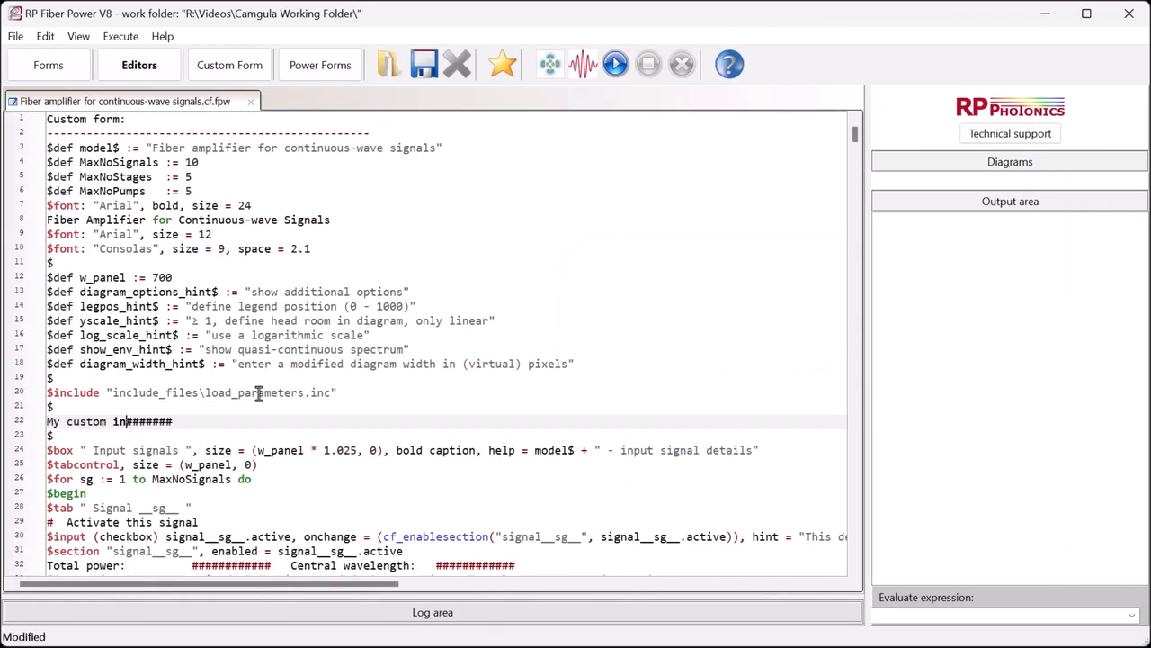
key(Return)
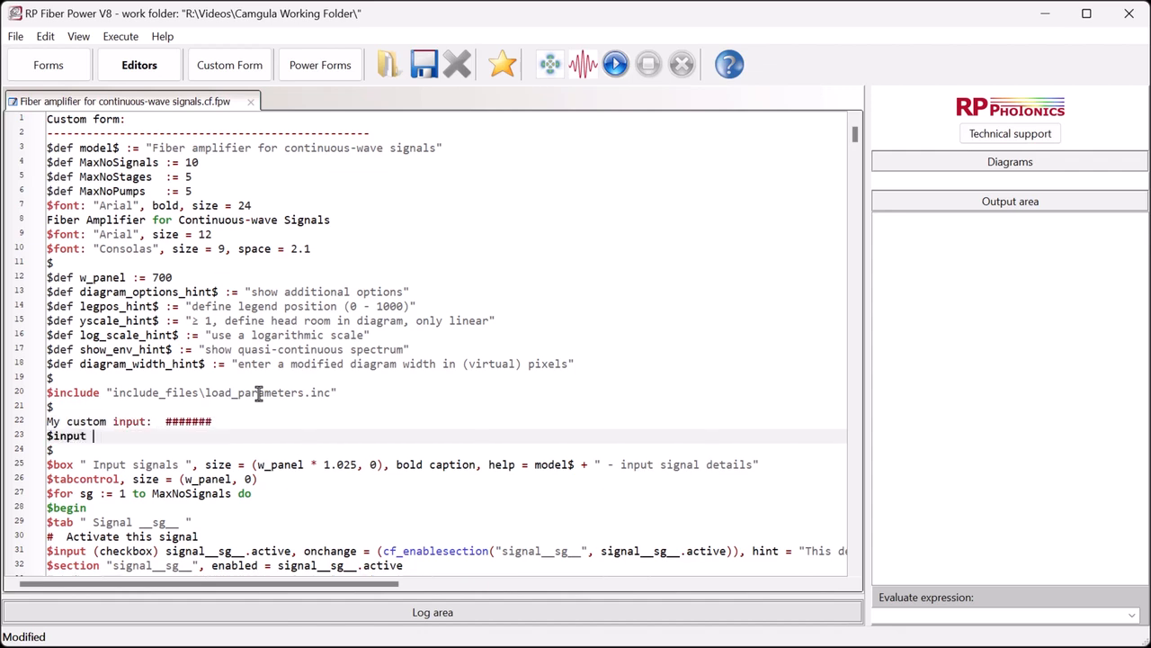
text($input My_input)
- Preview the custom form, then return to the editor and scroll through the form's source code
click(220, 68)
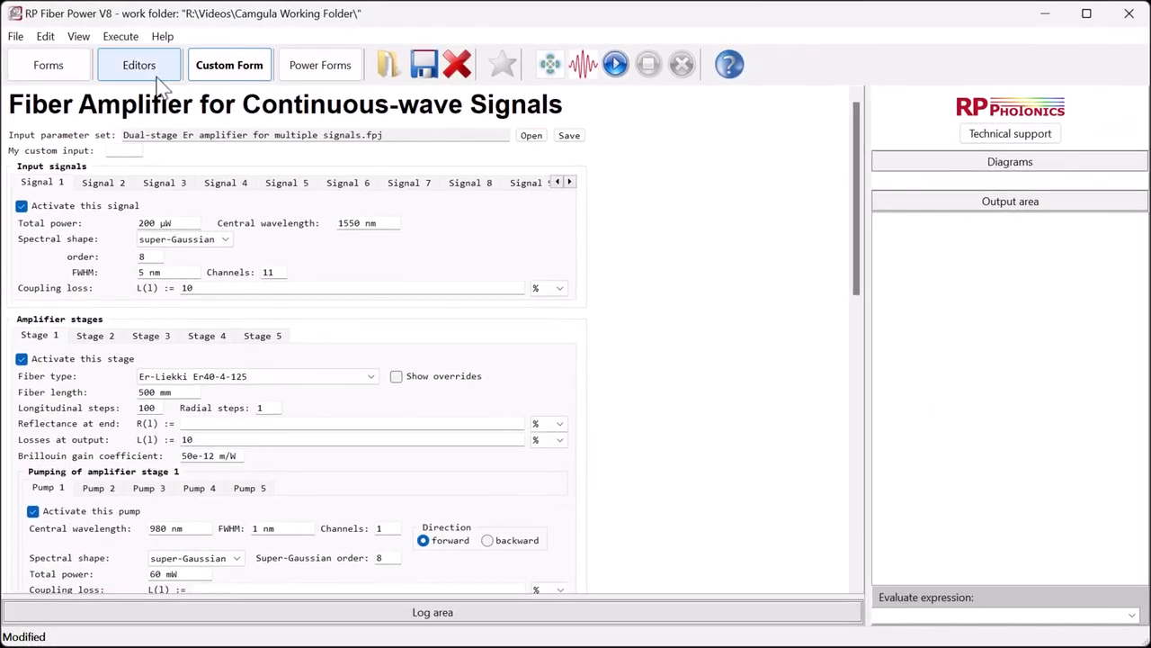
click(184, 87)
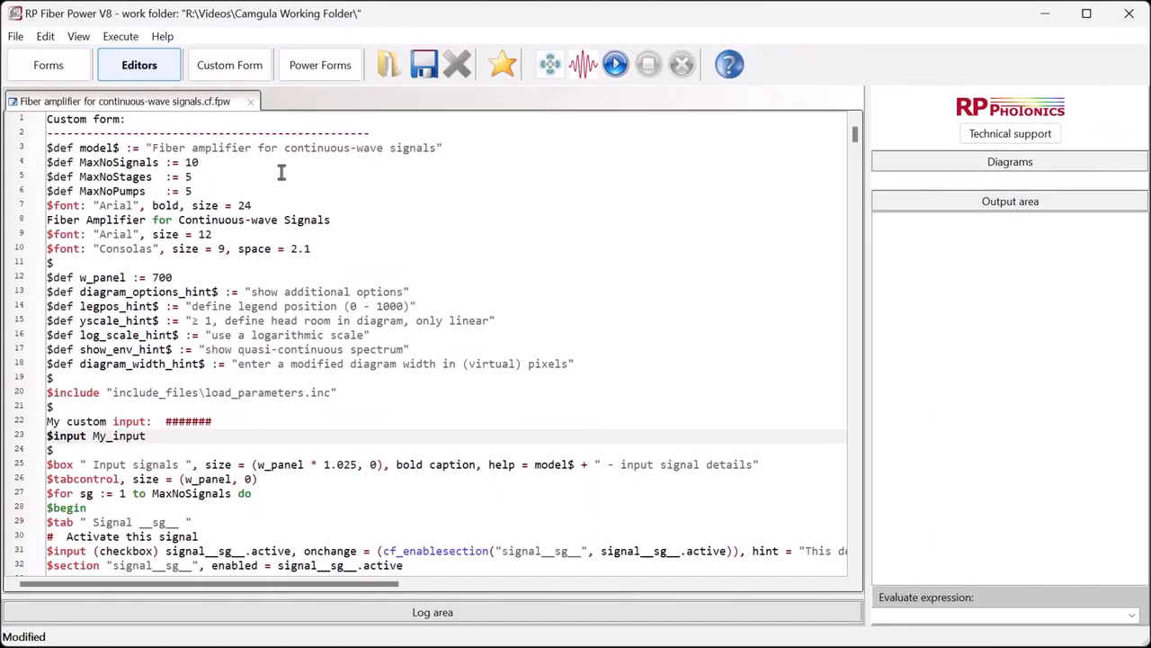
drag(855, 135, 854, 245)
scroll(660, 288, up, 3)
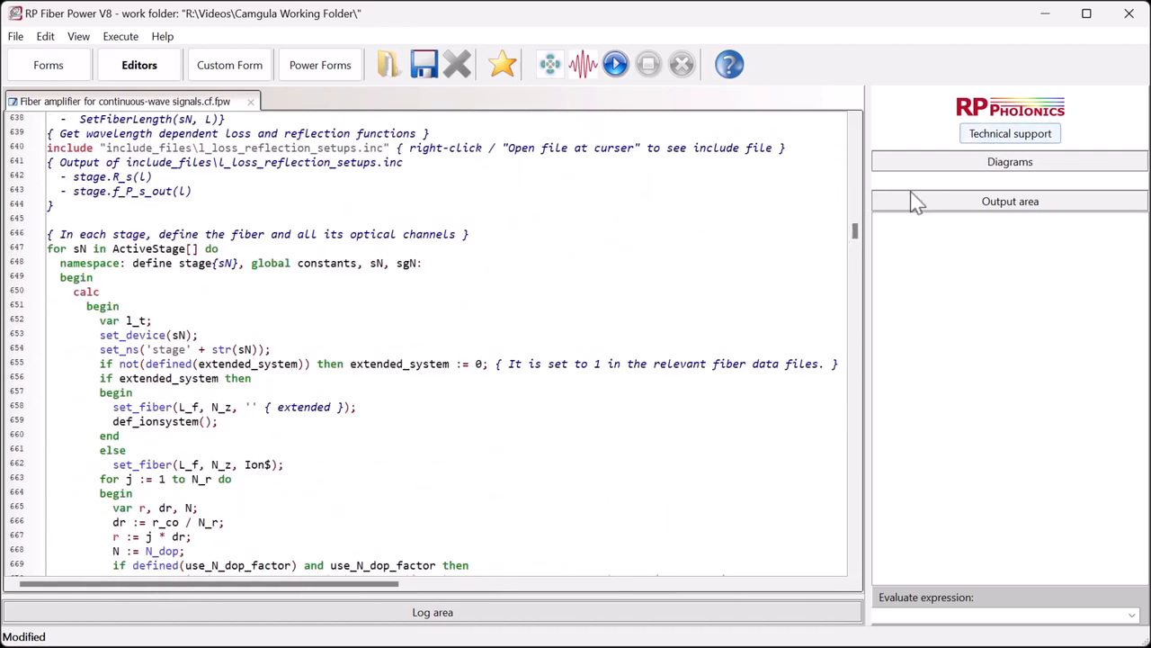
drag(856, 238, 855, 265)
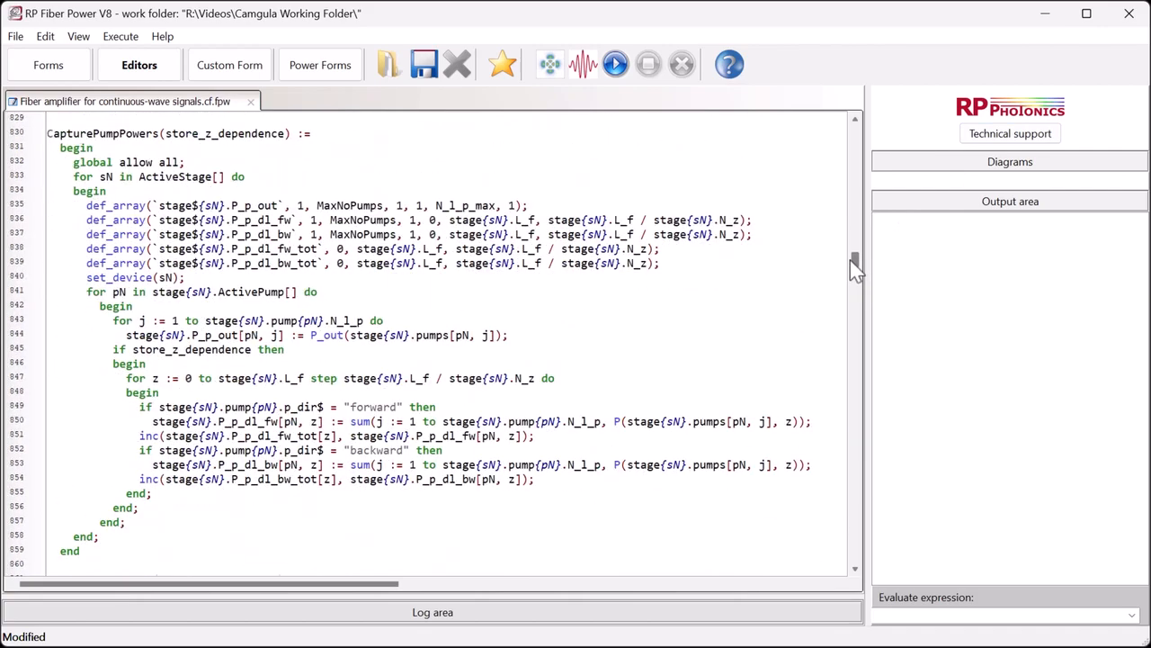
drag(854, 261, 854, 293)
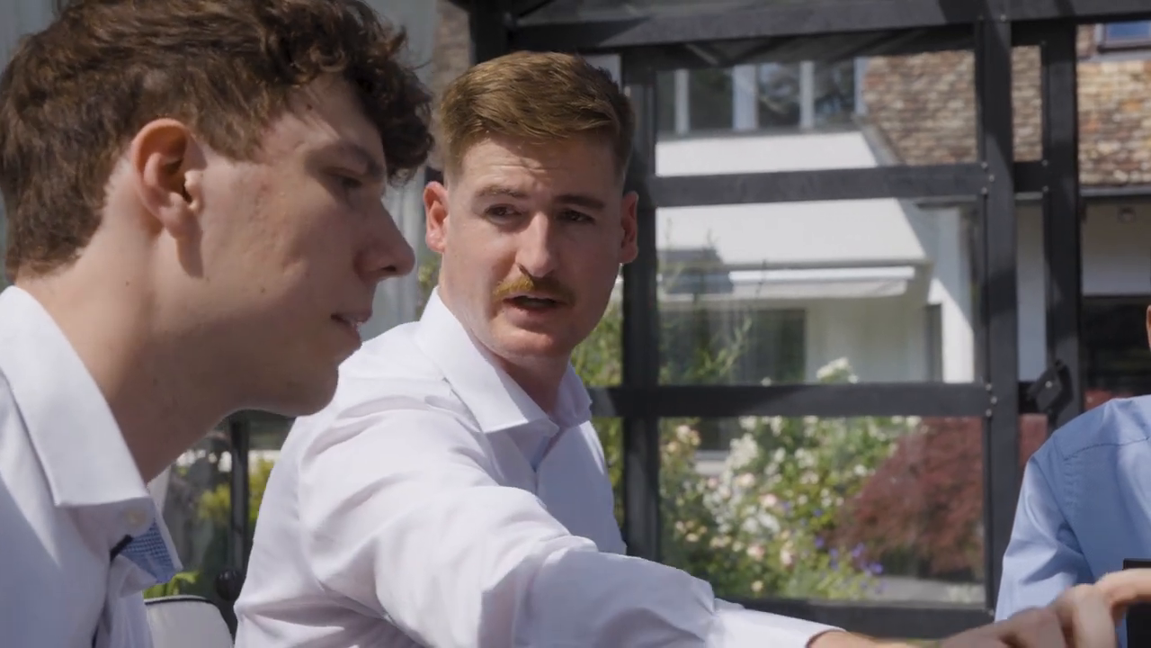